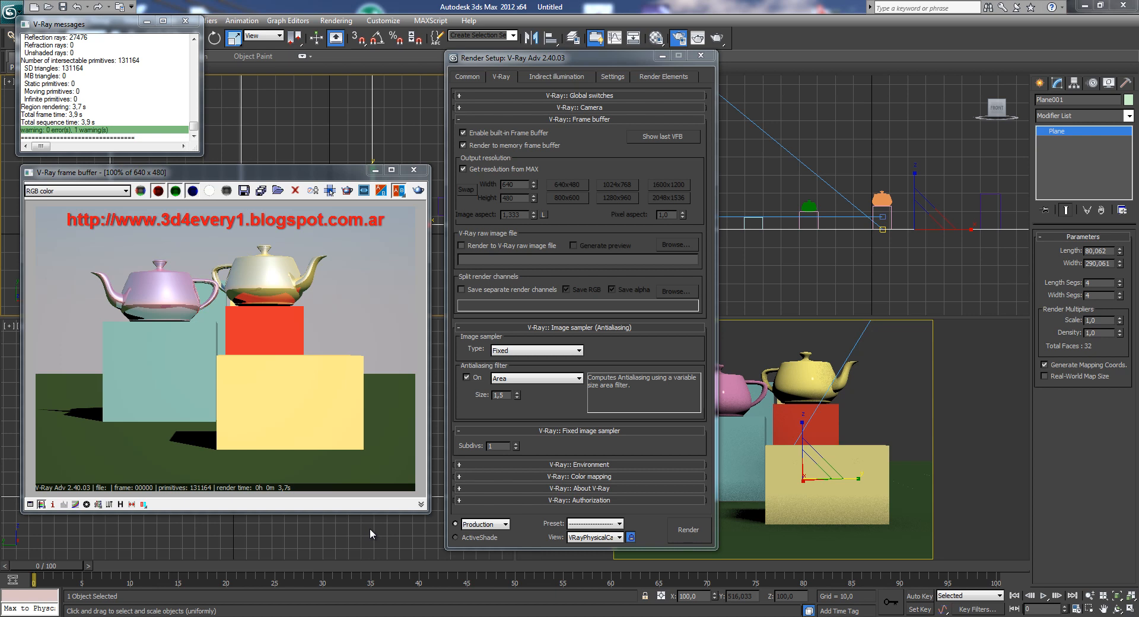
Step: Turn on V-Ray indirect illumination (GI) in the render settings
click(184, 323)
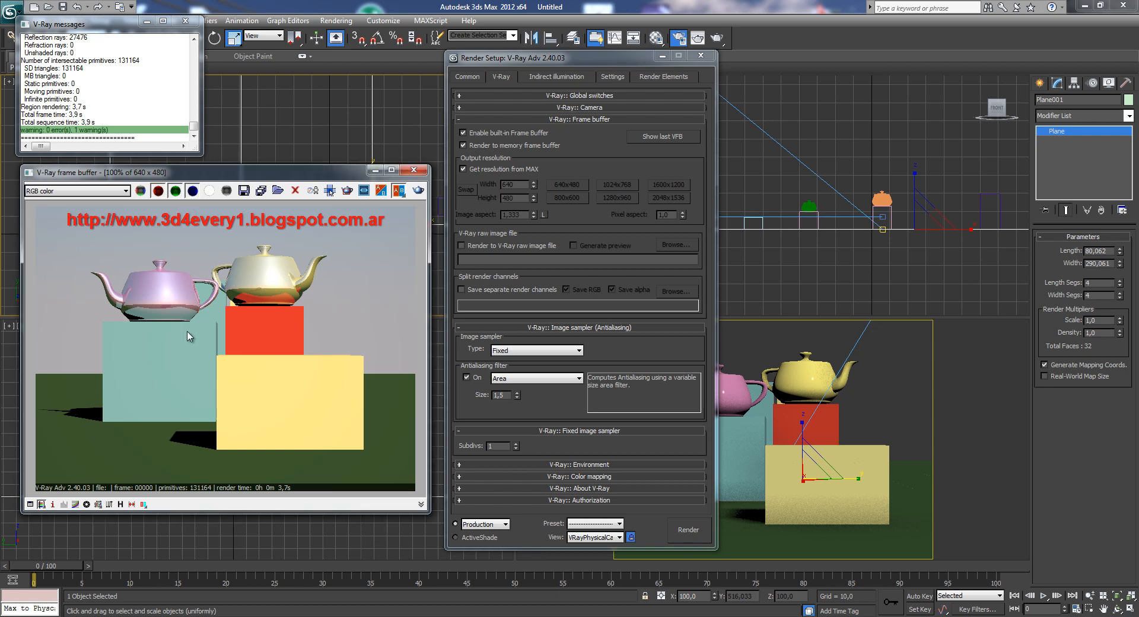
click(535, 78)
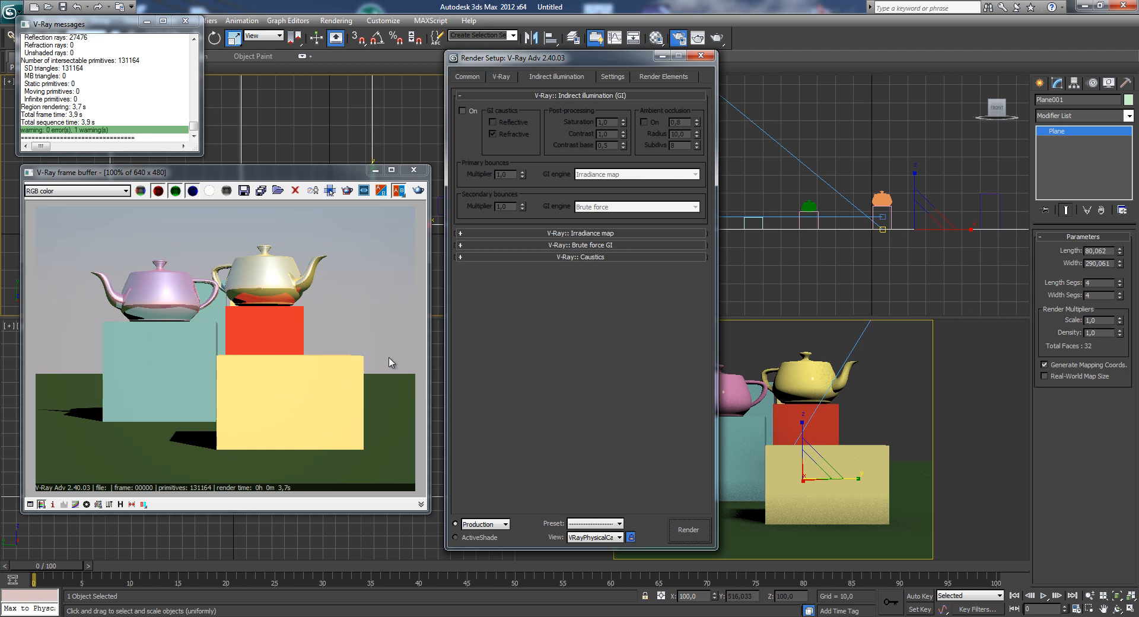
click(462, 110)
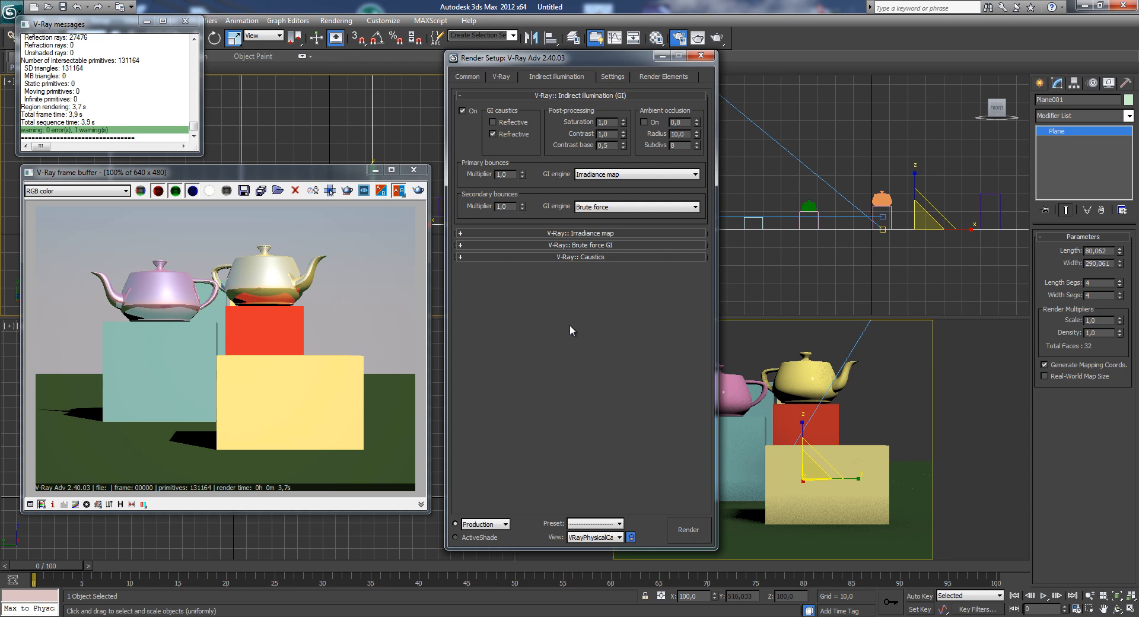
Step: Switch the secondary bounces GI engine to Light cache and back to Brute force
click(634, 207)
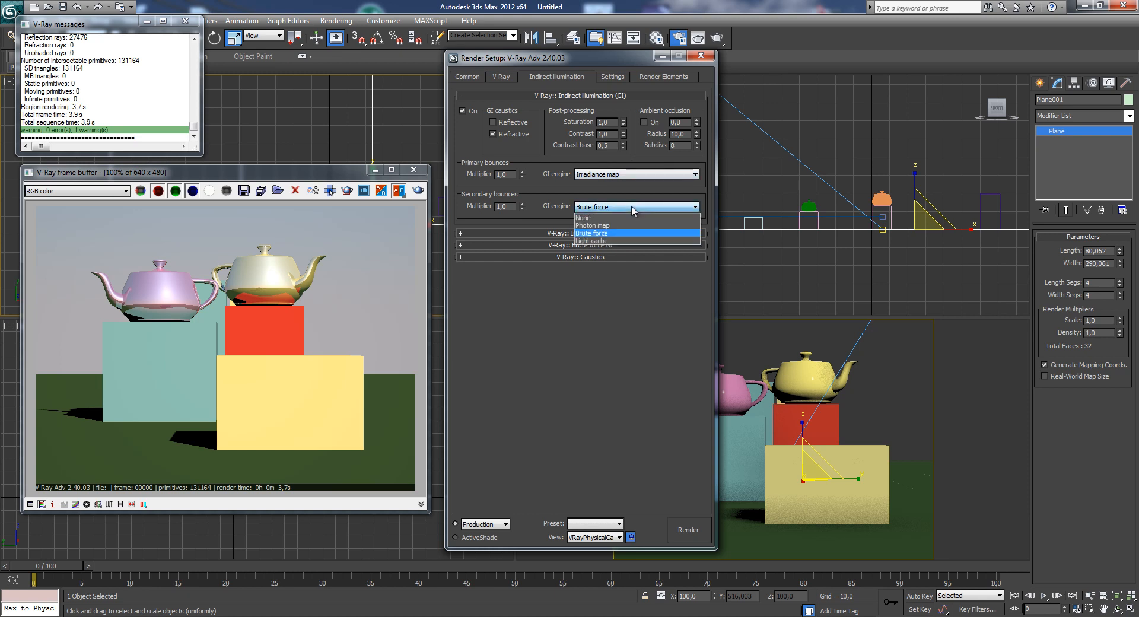
click(593, 243)
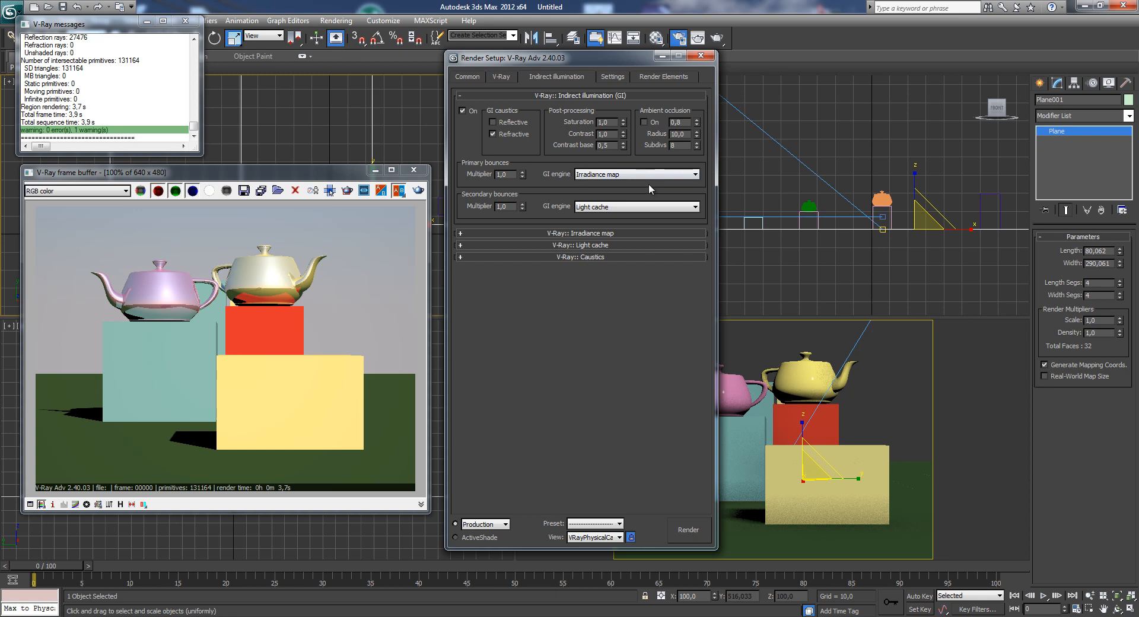
click(600, 208)
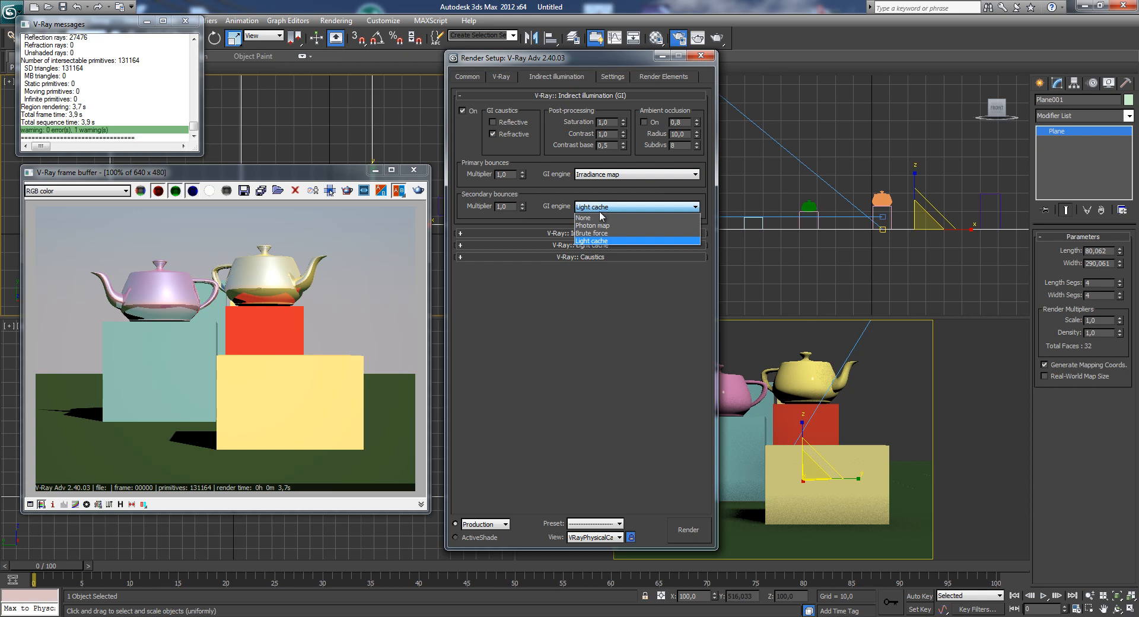
click(590, 233)
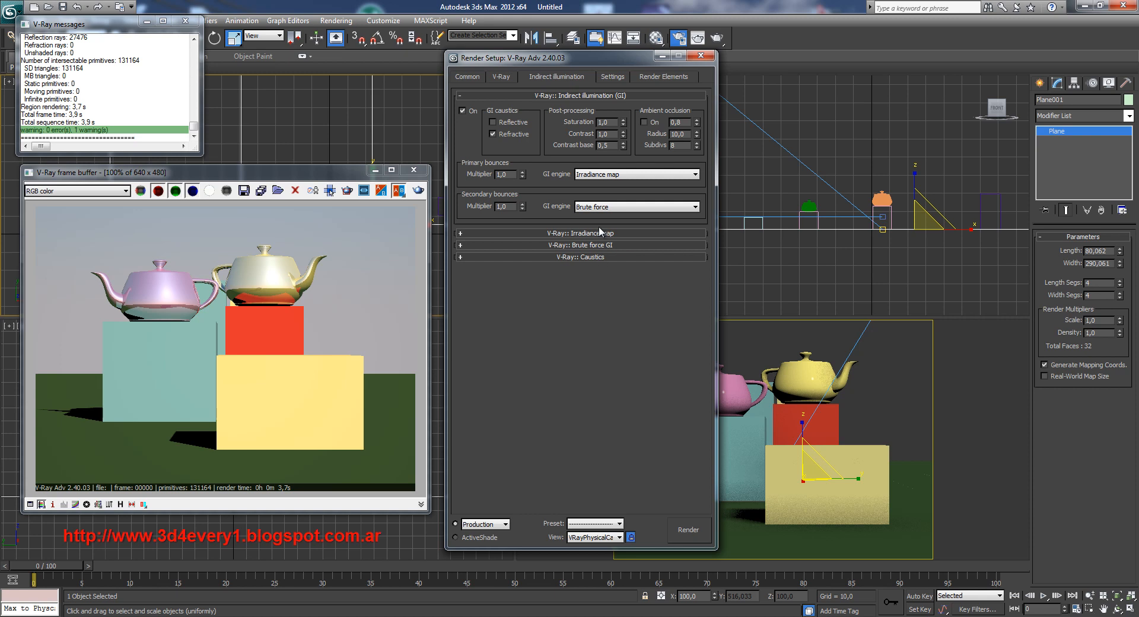
click(610, 207)
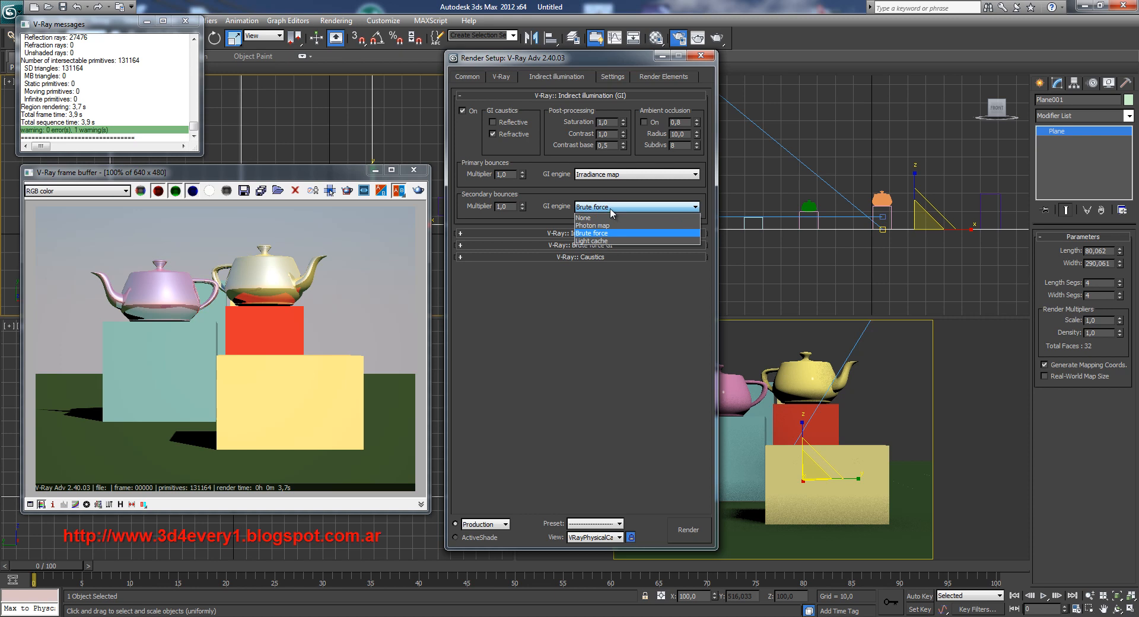
click(610, 209)
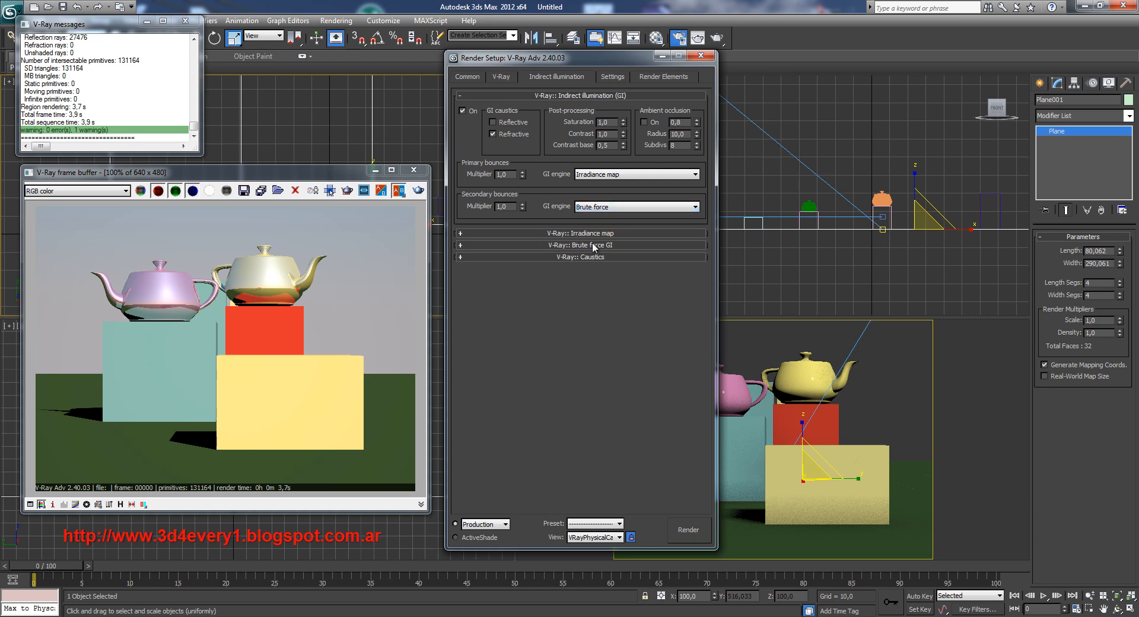
Step: Show the Brute force GI settings and render the camera view with indirect illumination
click(461, 245)
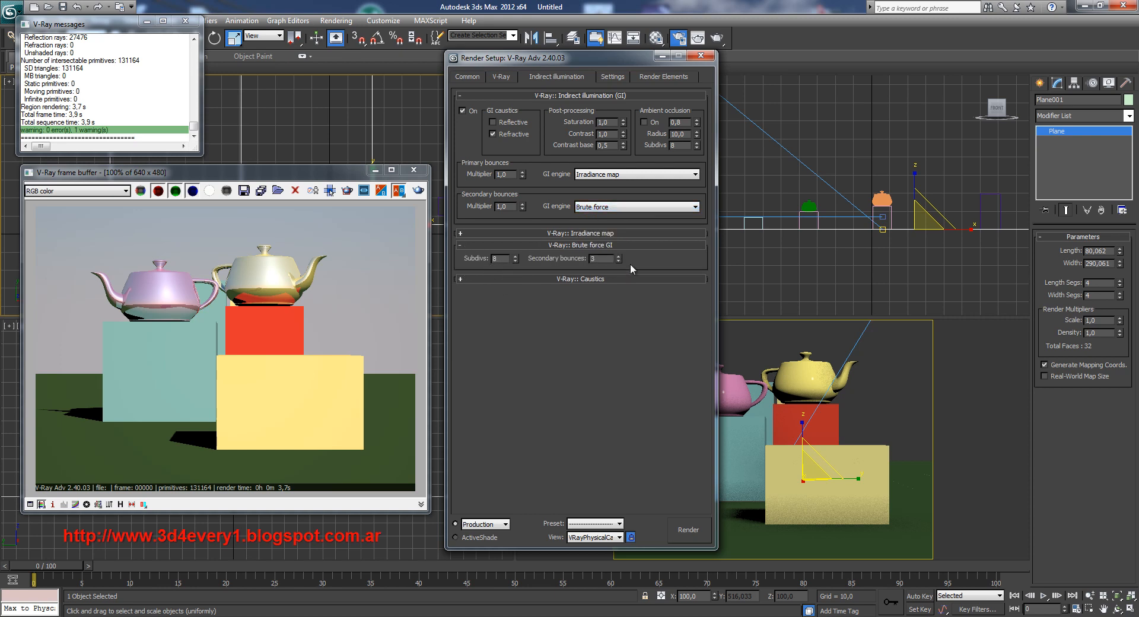
click(500, 258)
key(Tab)
click(679, 534)
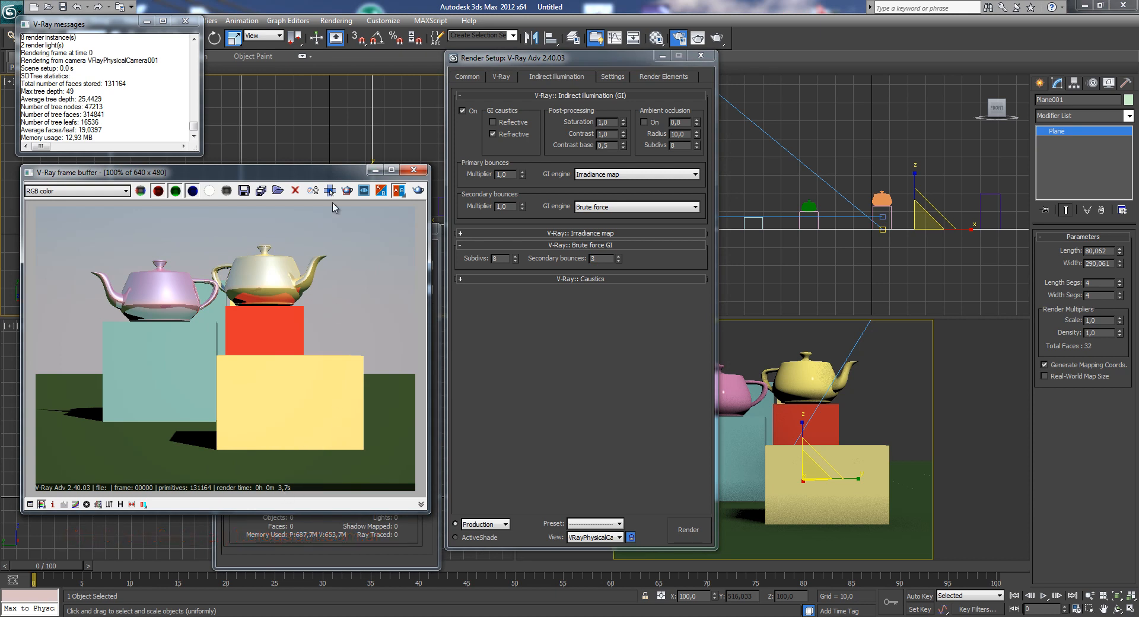
drag(321, 177, 753, 180)
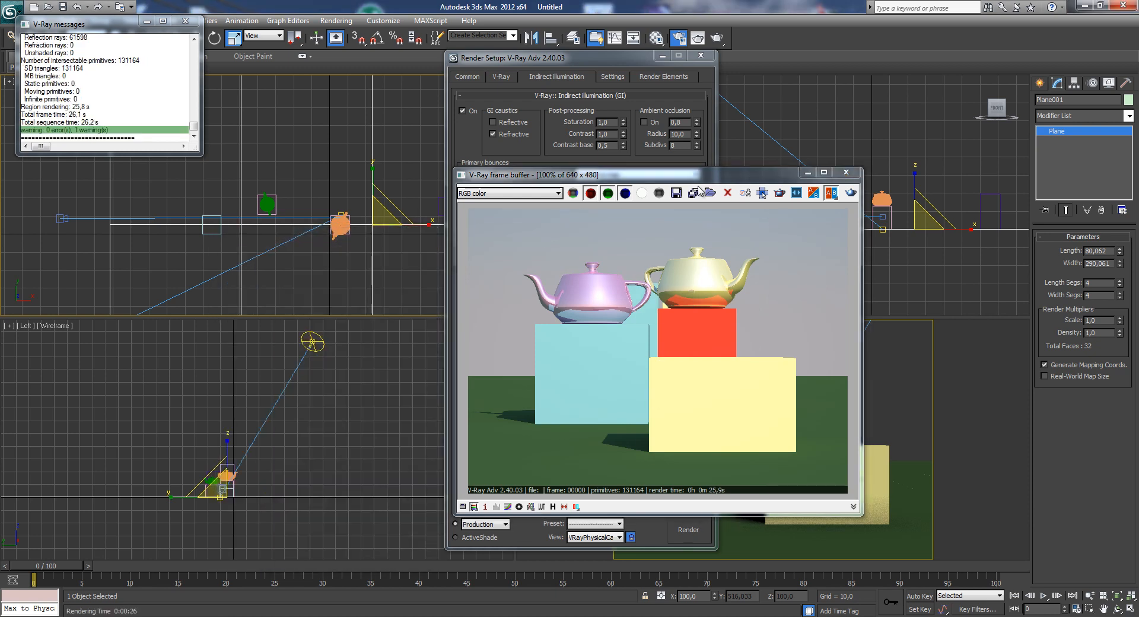
drag(746, 180, 310, 189)
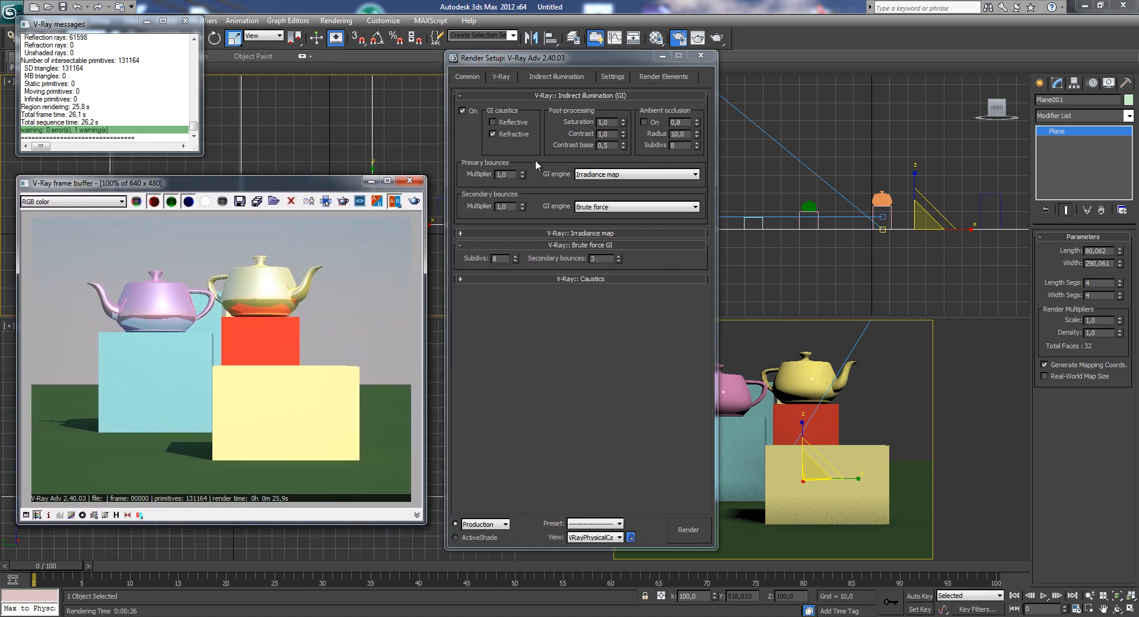
Step: Set the secondary bounces GI engine to Light cache with 400 subdivs
click(613, 207)
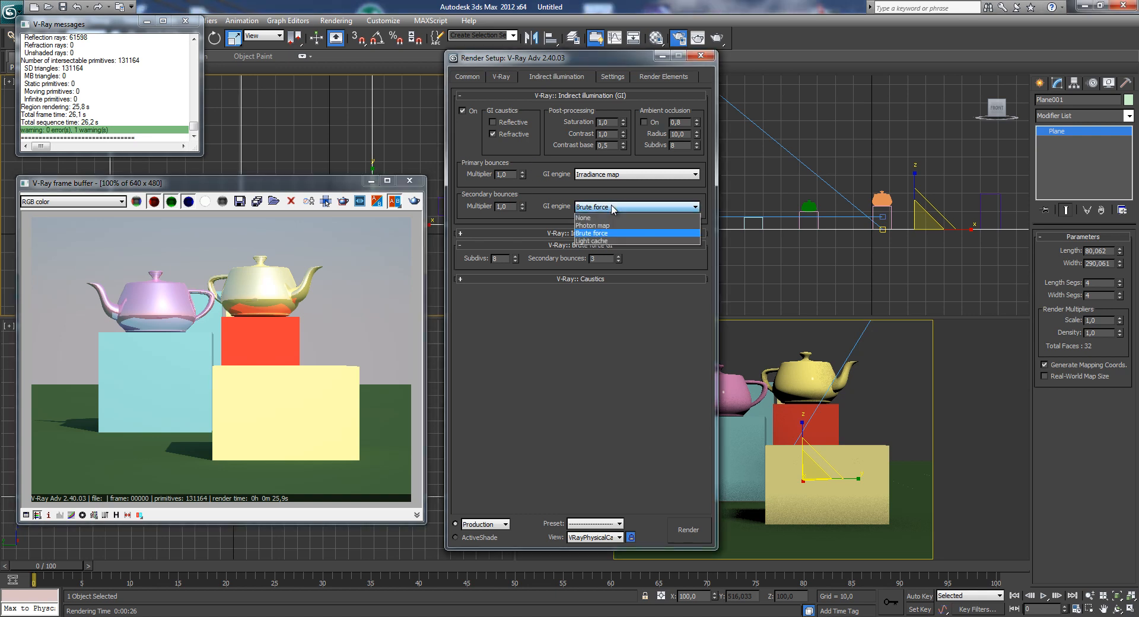
click(593, 240)
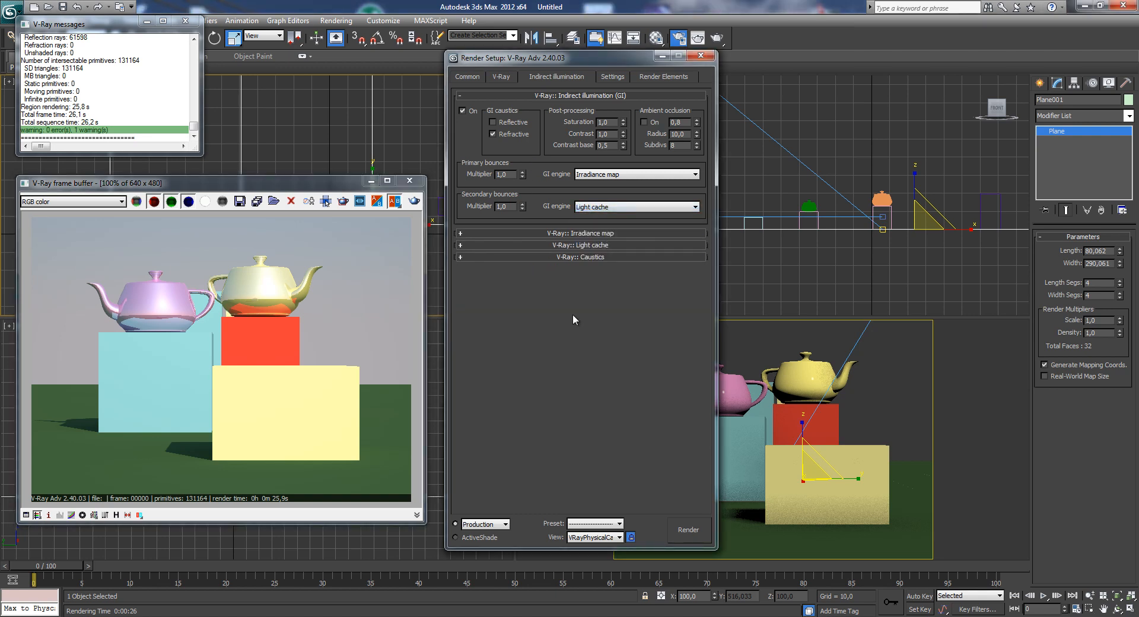
click(564, 246)
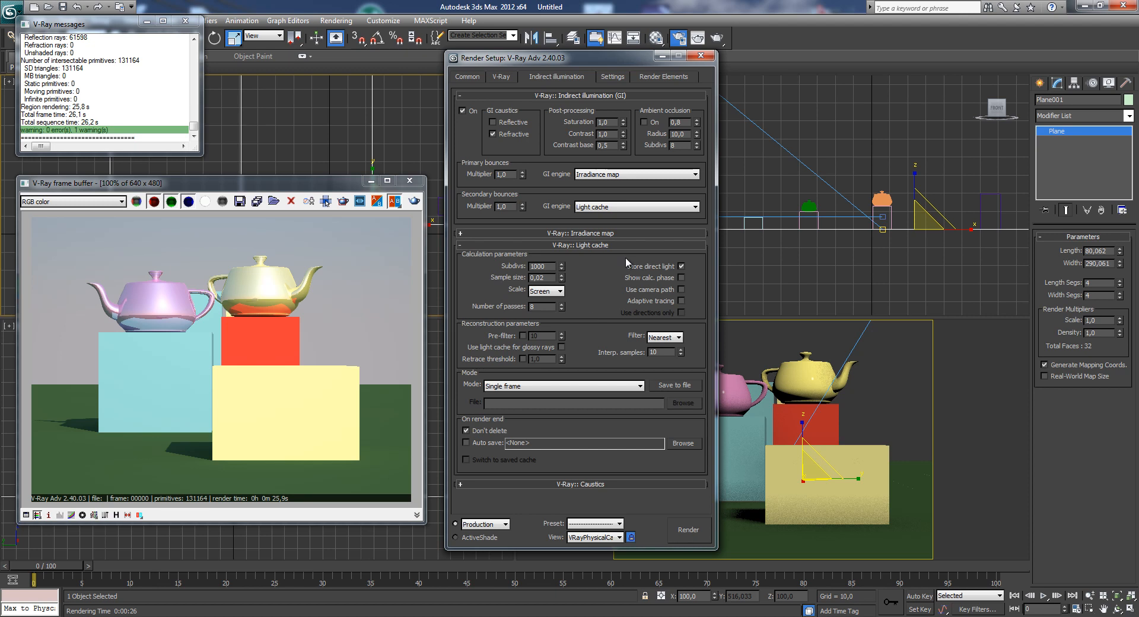
drag(549, 265, 480, 271)
text(400)
drag(547, 268, 477, 270)
Step: Set the Light cache number of passes to 3
click(539, 277)
double_click(538, 307)
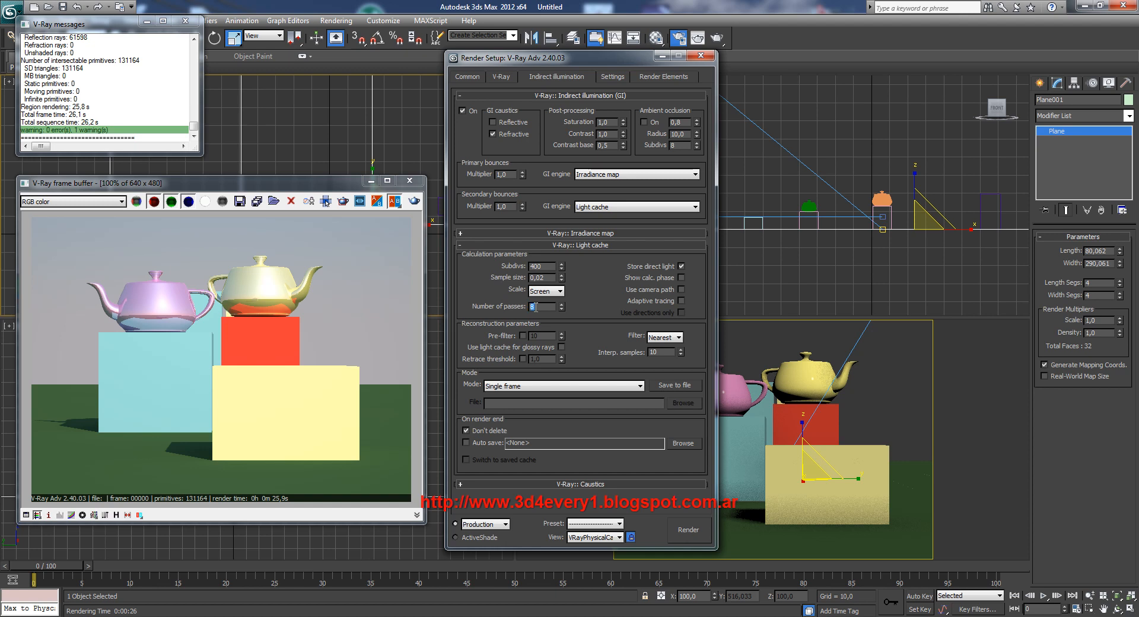
double_click(532, 304)
text(3)
text(8)
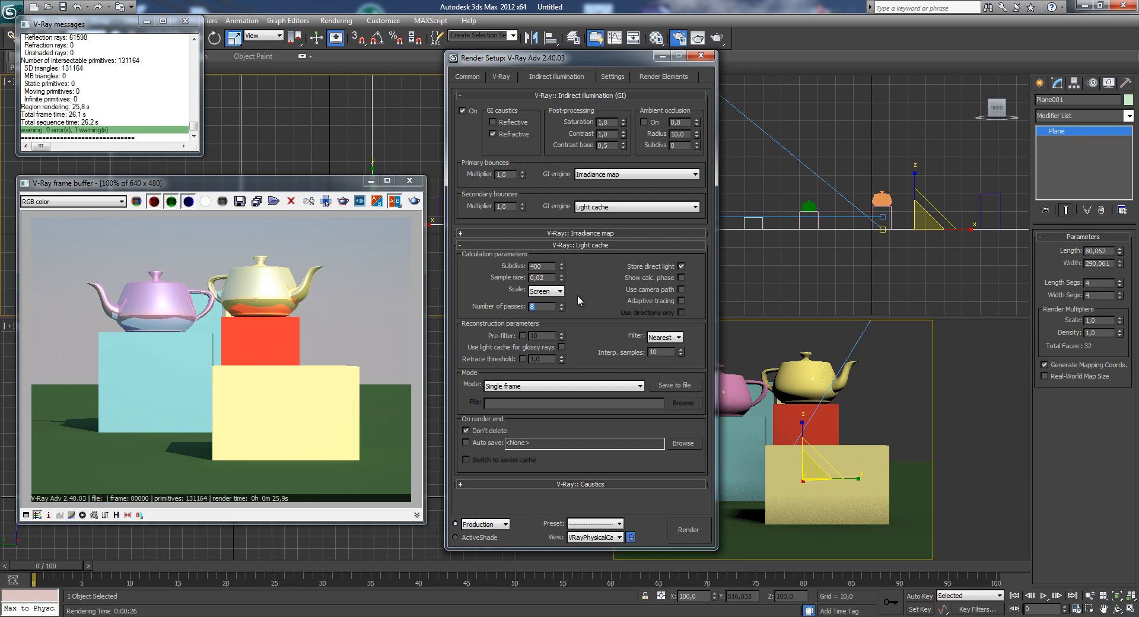
text(3)
text(3)
Step: Apply the Very low preset to the irradiance map and switch it to Custom
click(593, 245)
click(587, 233)
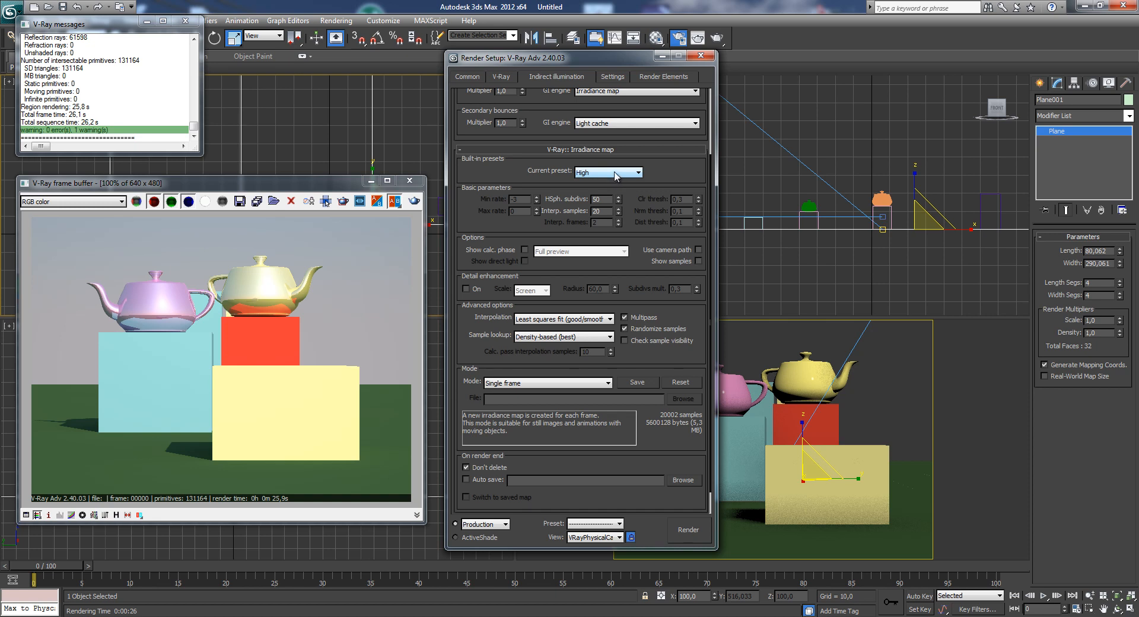
click(617, 176)
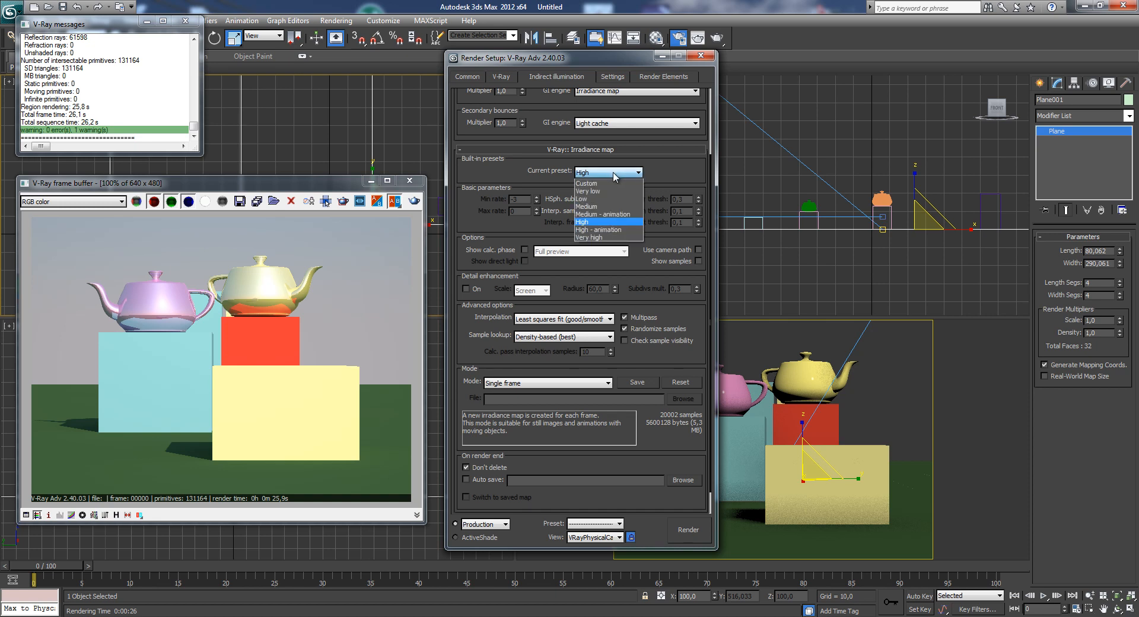
click(600, 191)
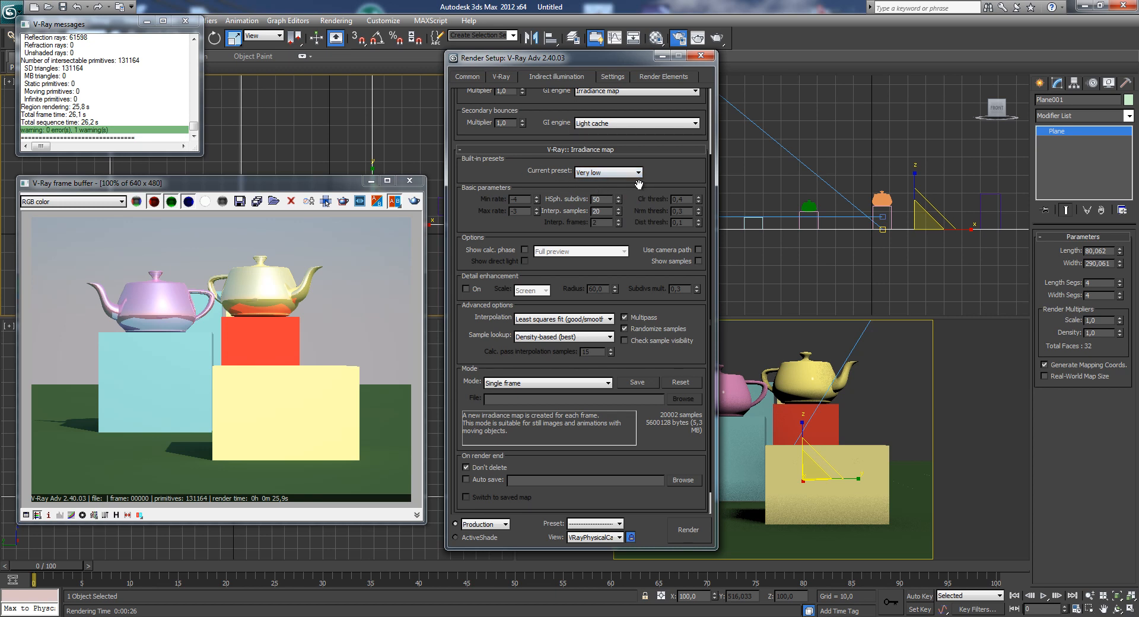
double_click(601, 199)
click(618, 174)
click(592, 184)
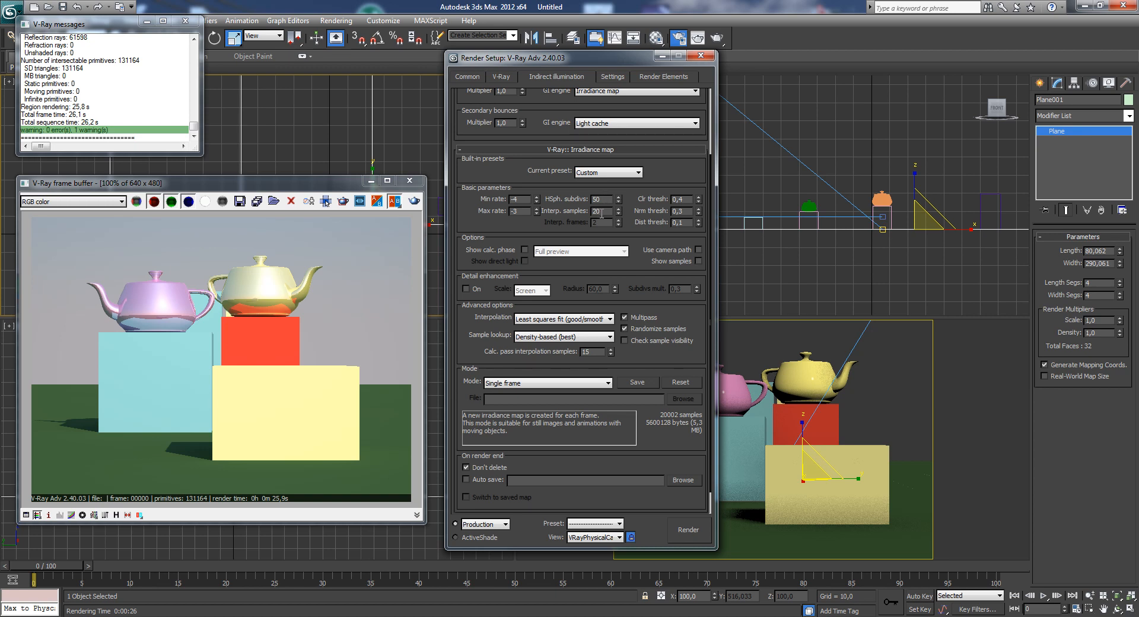
Step: Set the irradiance map's HSph. subdivs to 30 and interpolation samples to 15
double_click(601, 200)
text(30)
double_click(602, 211)
text(15)
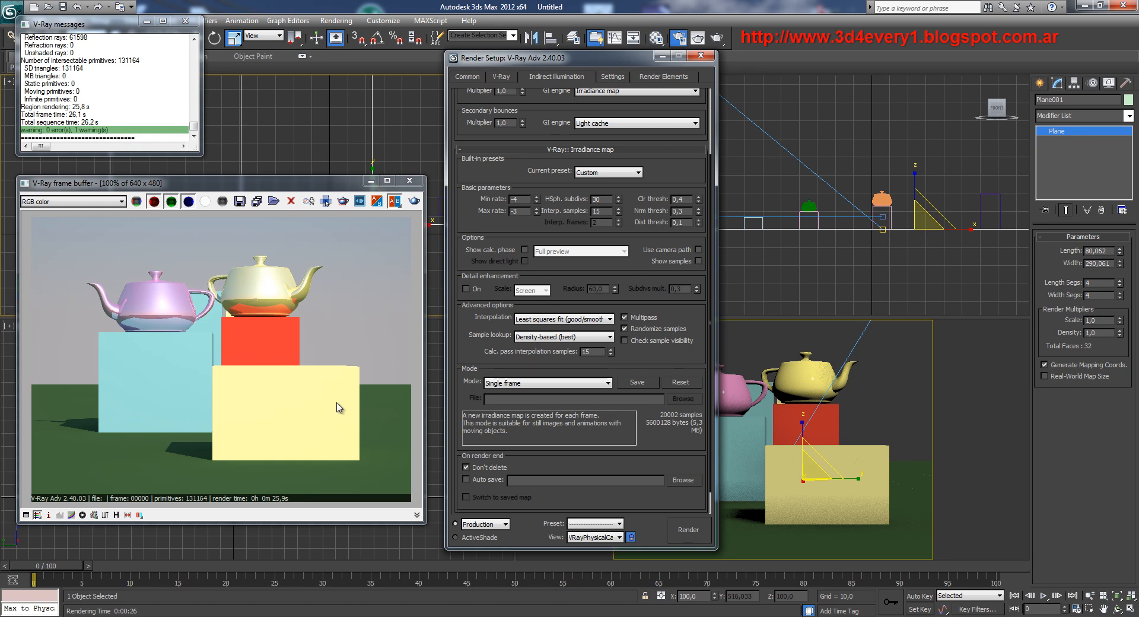
double_click(519, 212)
drag(519, 211, 516, 209)
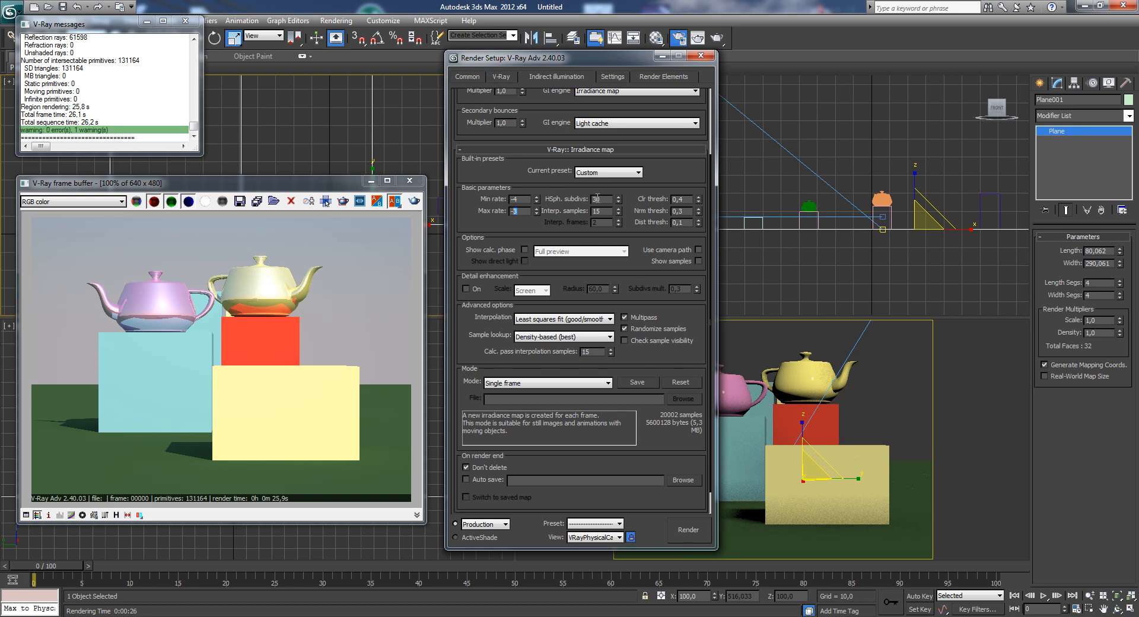
double_click(599, 199)
double_click(599, 210)
drag(290, 188, 293, 180)
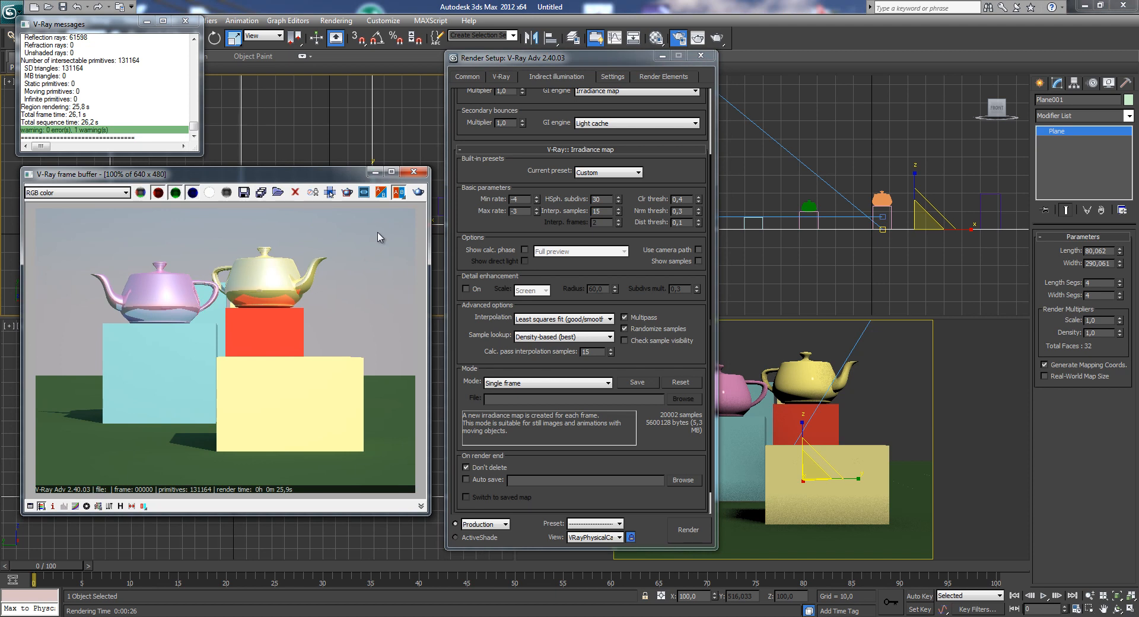
Step: Enable the Show calc. phase option for the irradiance map
click(501, 77)
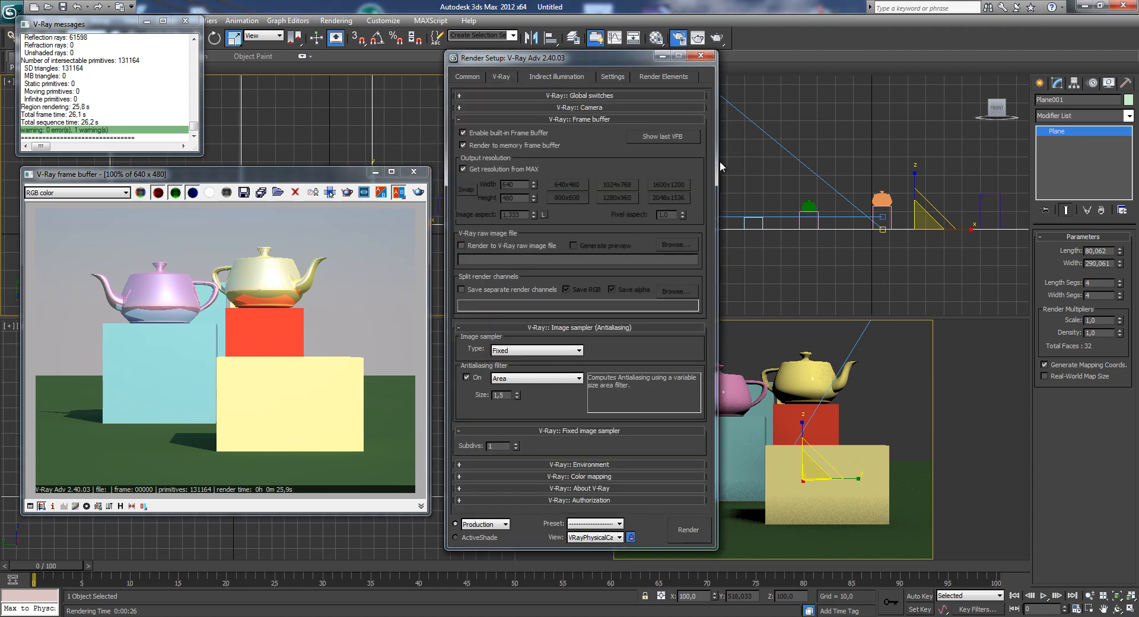
click(578, 77)
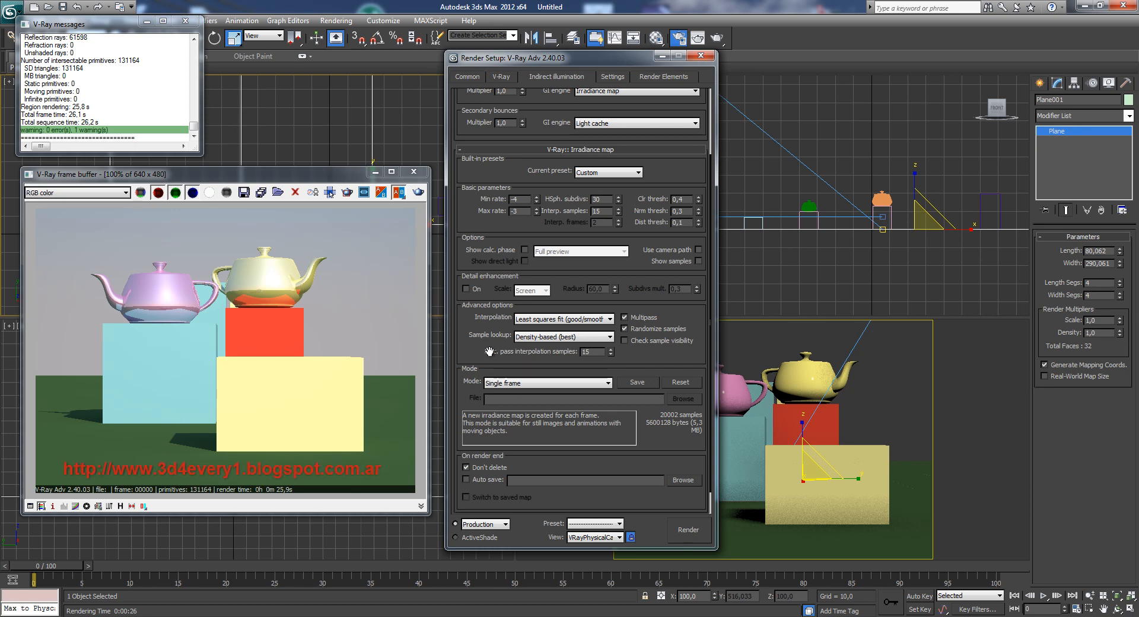
click(524, 249)
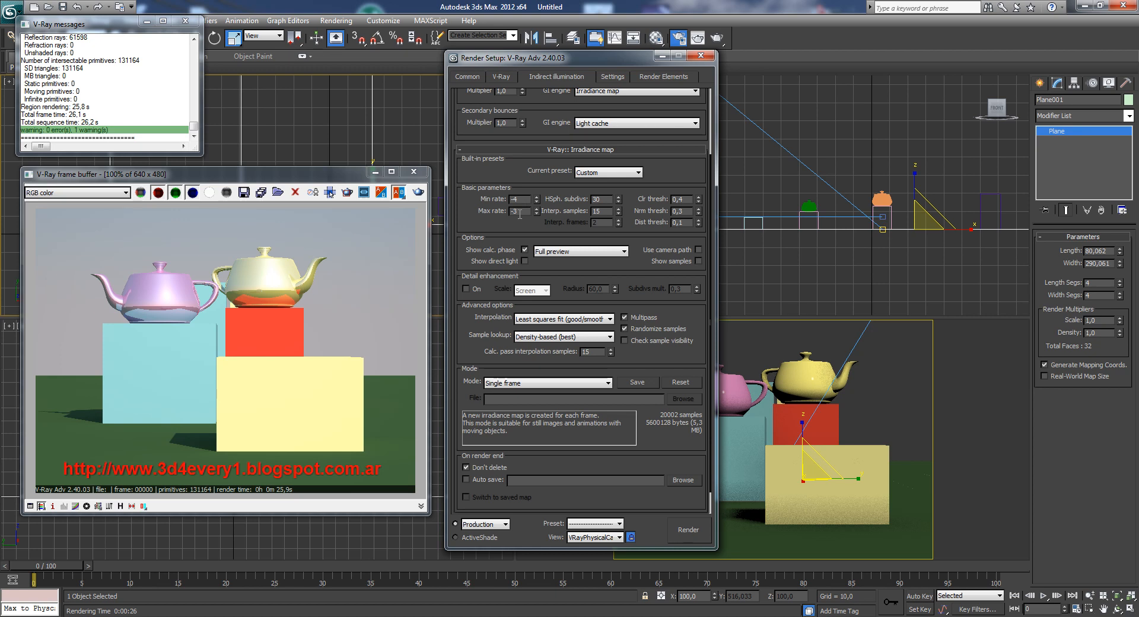
double_click(515, 212)
Step: Compare the min and max rates of the irradiance map presets Very low, Low, Medium, High and Very high
click(615, 177)
click(595, 192)
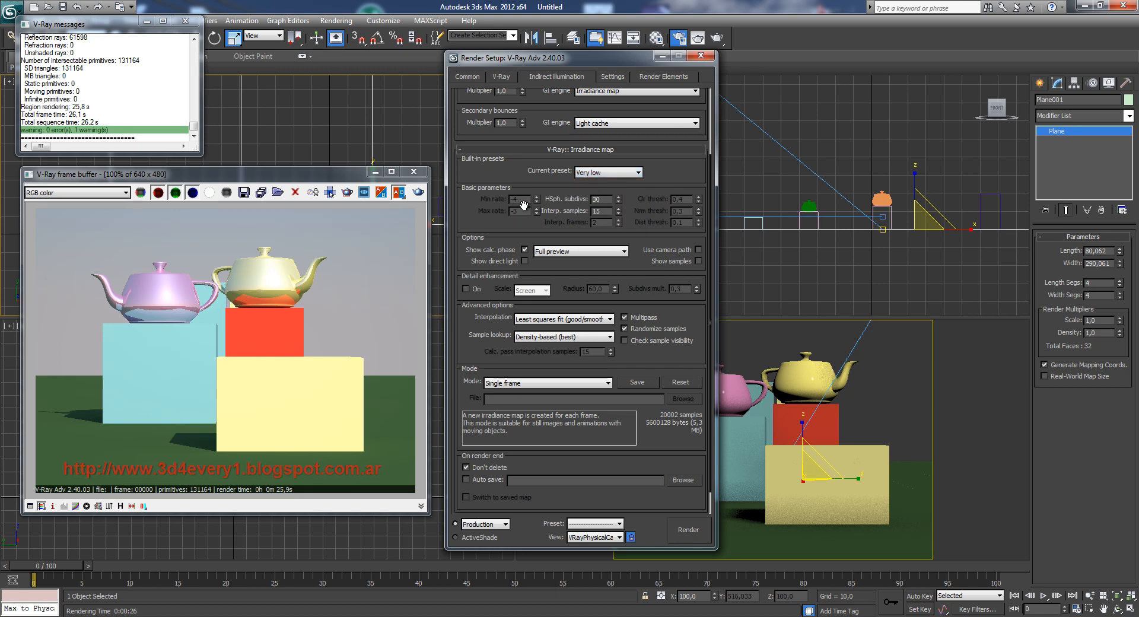
click(623, 173)
click(583, 199)
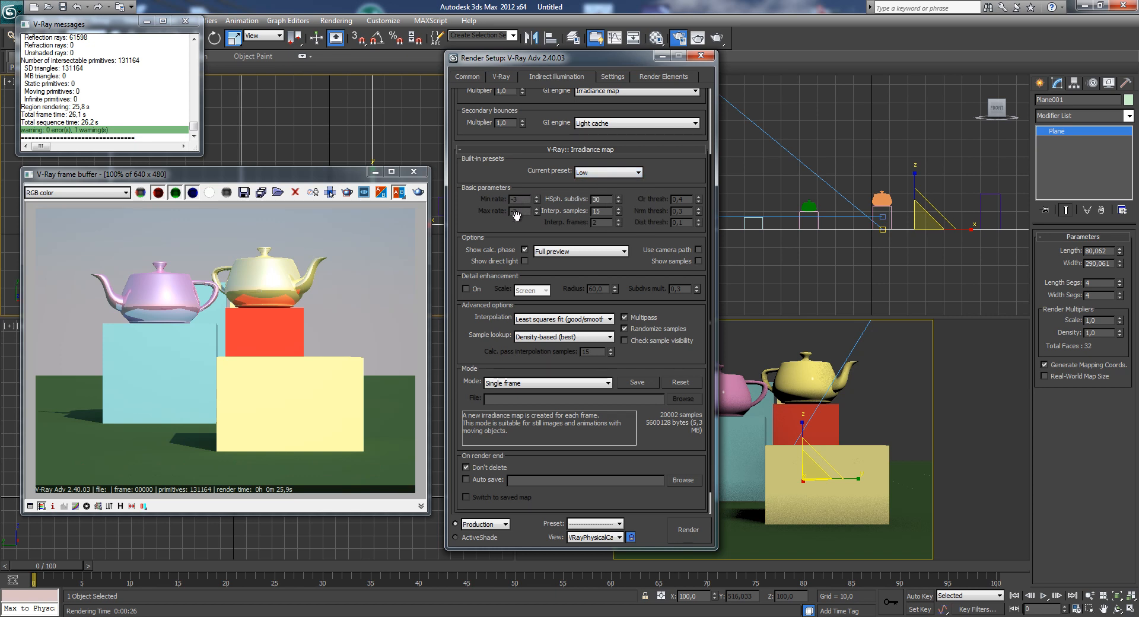
click(617, 174)
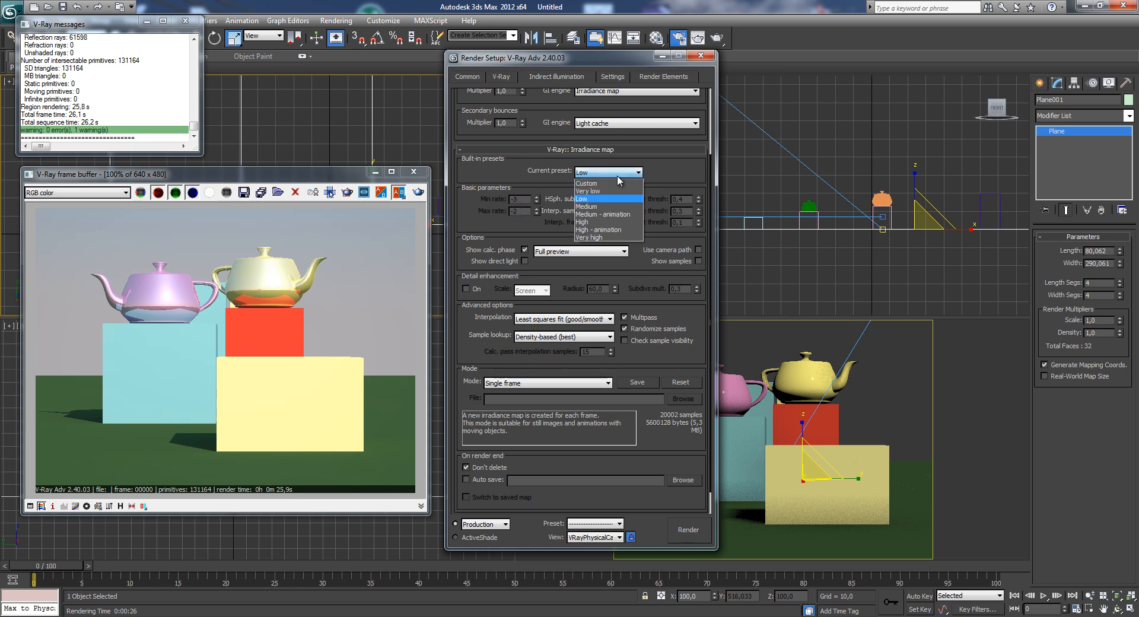
click(584, 207)
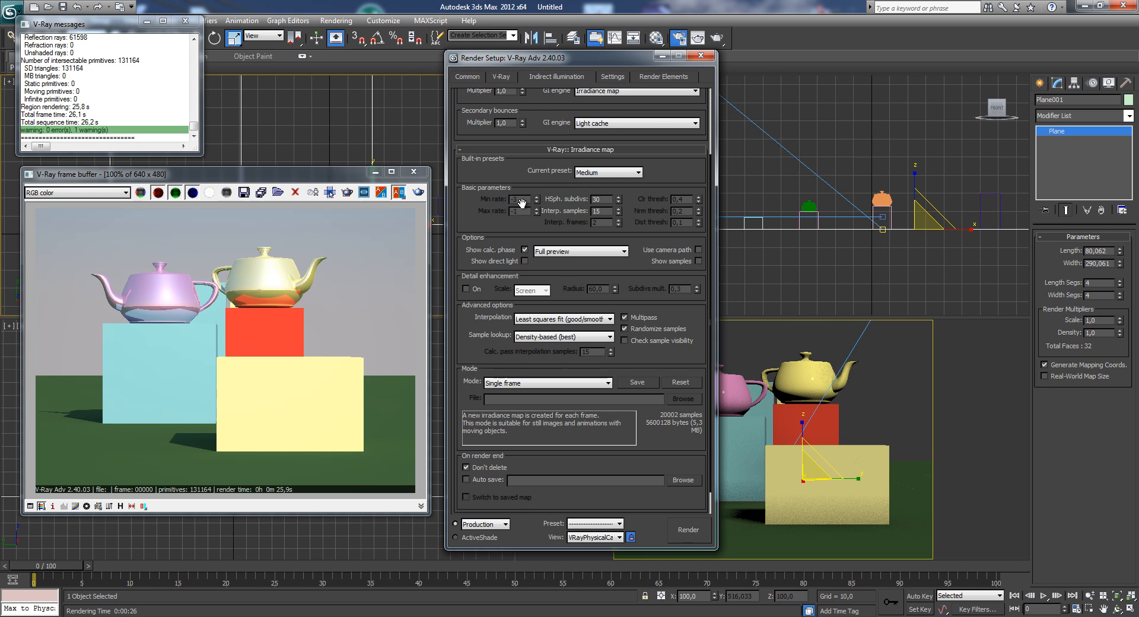
click(616, 173)
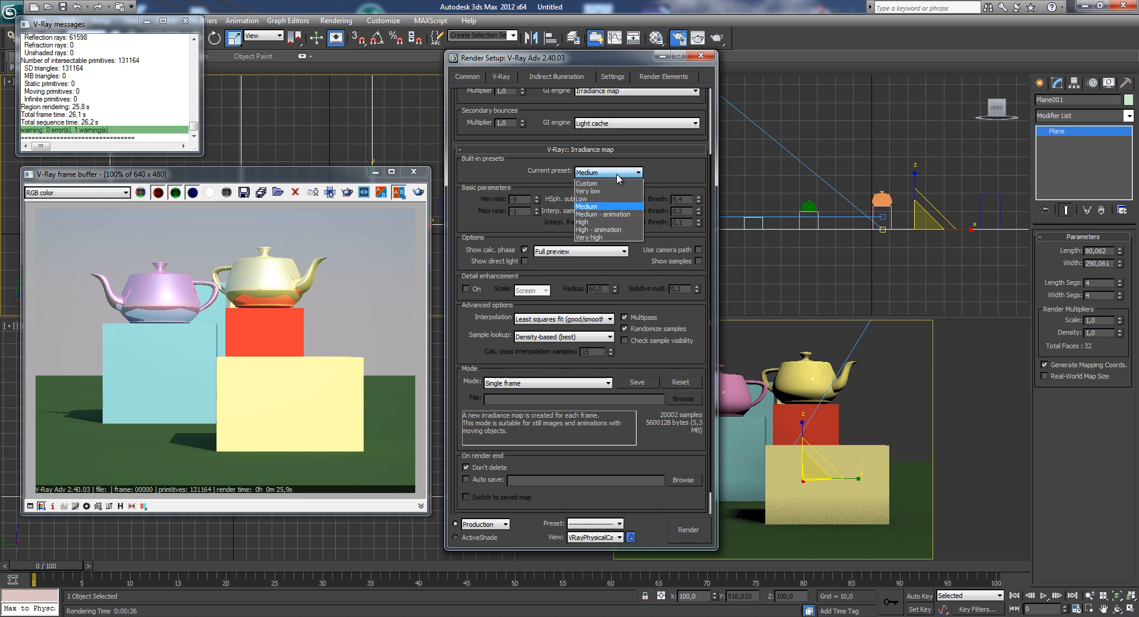
click(585, 222)
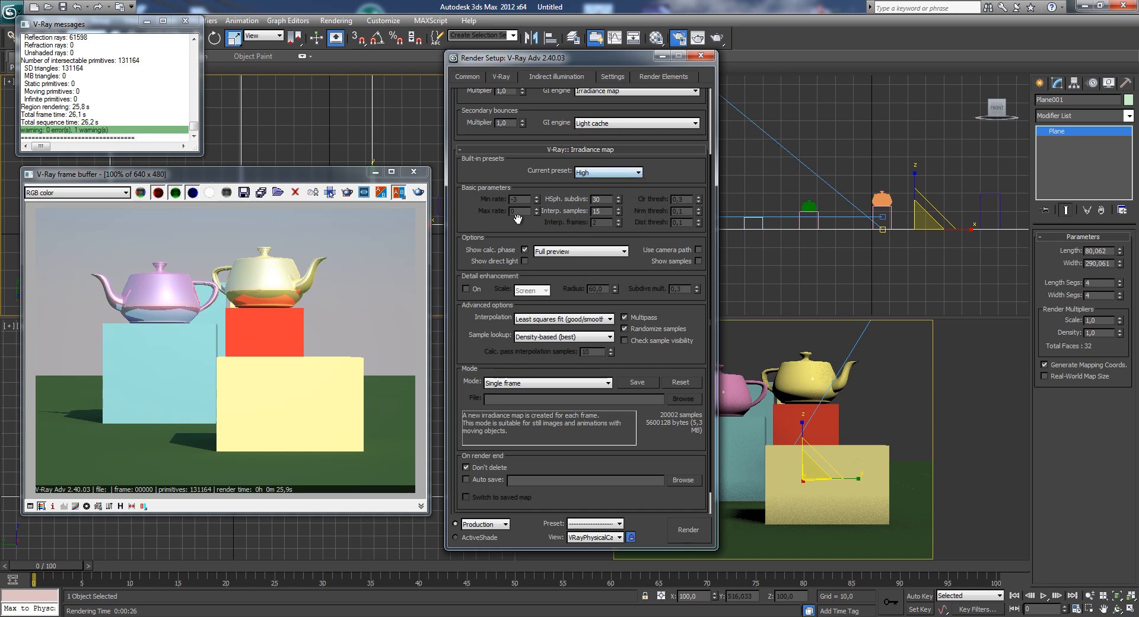
click(611, 173)
click(573, 228)
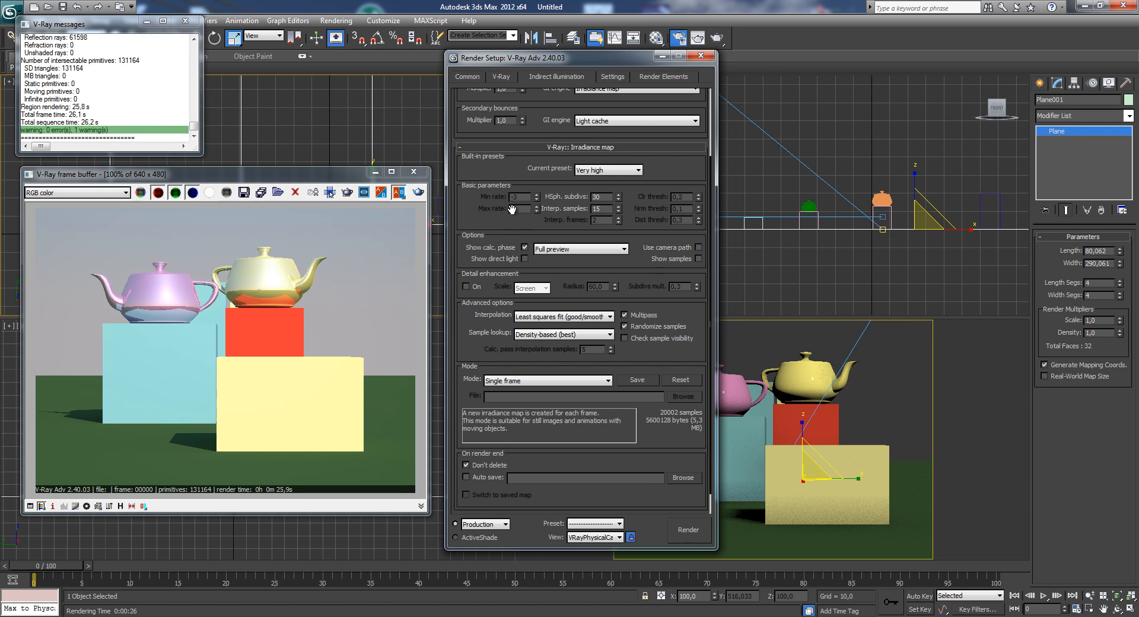
Step: Compare the irradiance map's Very low and Medium presets and leave the preset set to Very low
click(606, 171)
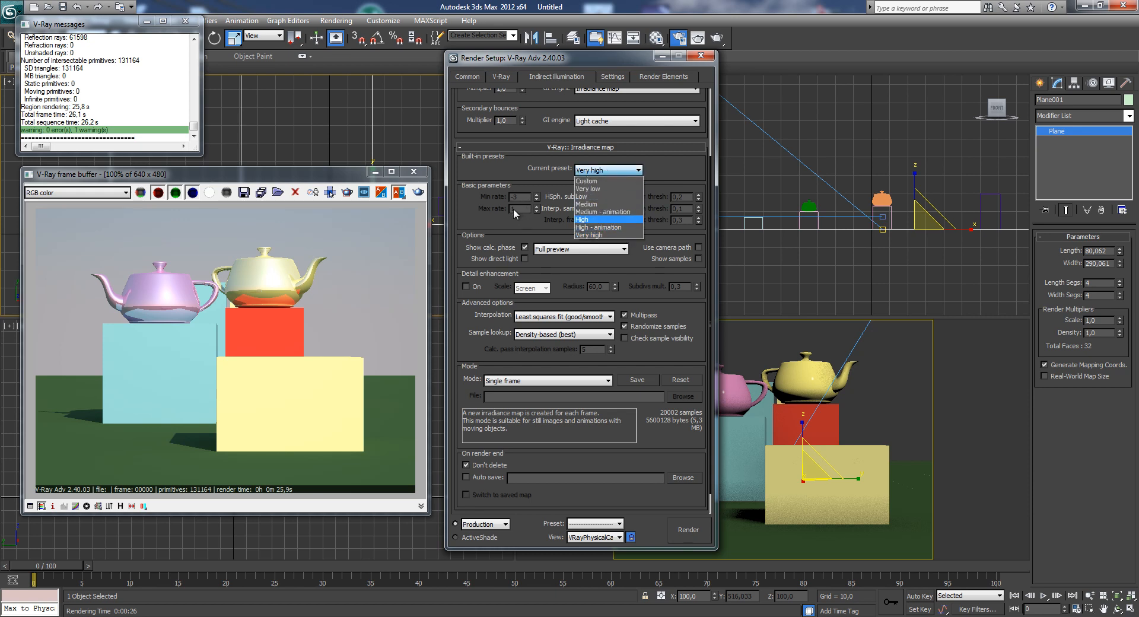
click(593, 189)
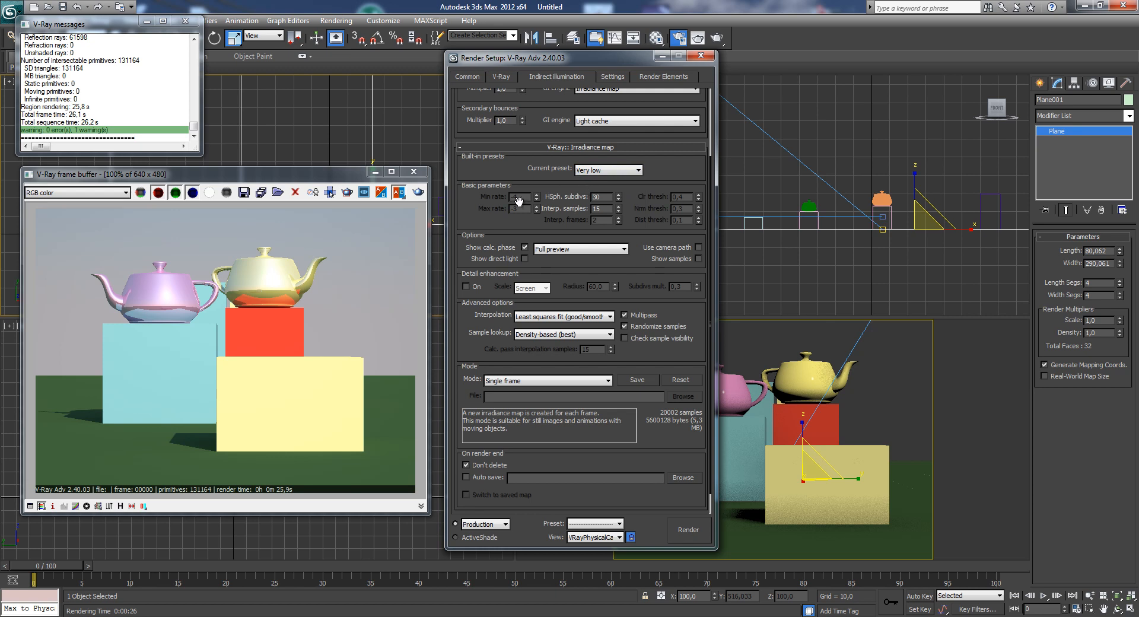
click(614, 171)
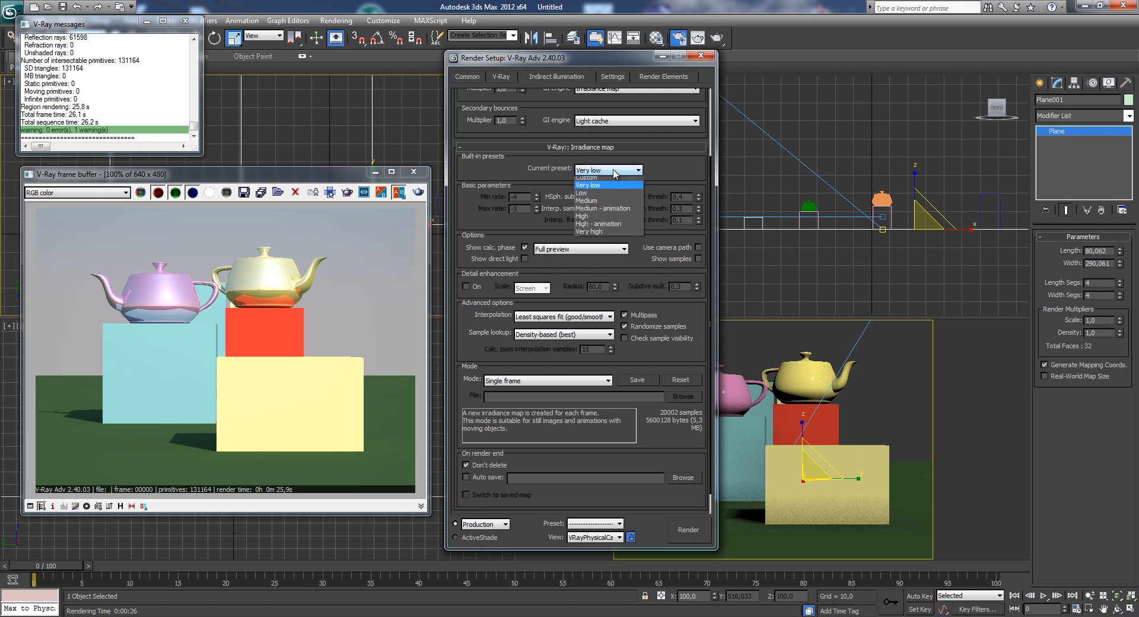
click(588, 204)
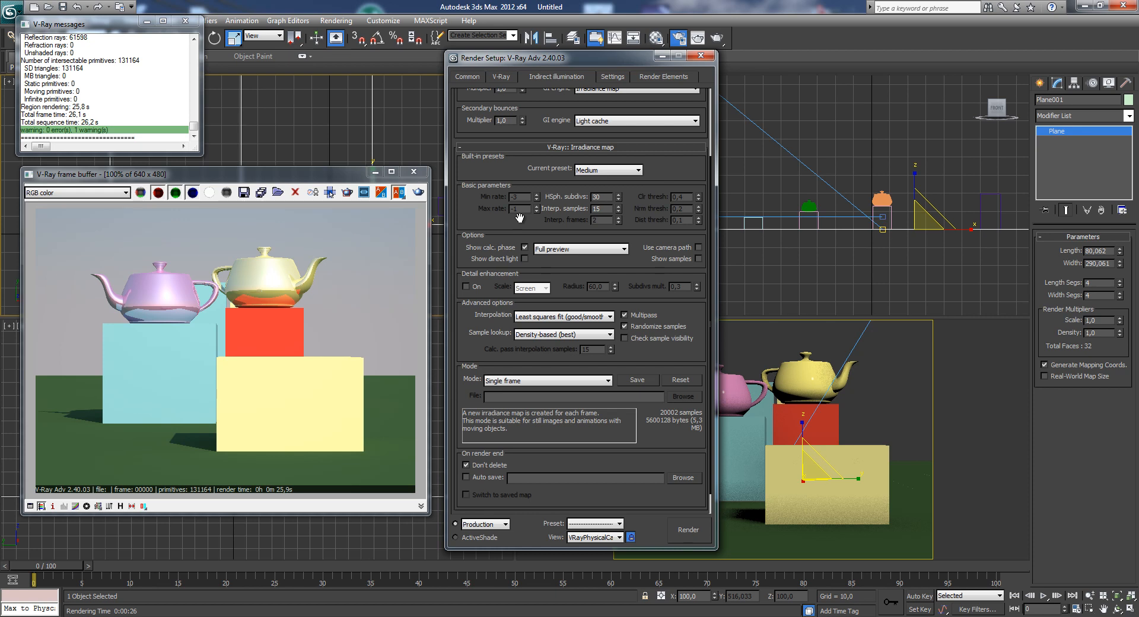
click(603, 171)
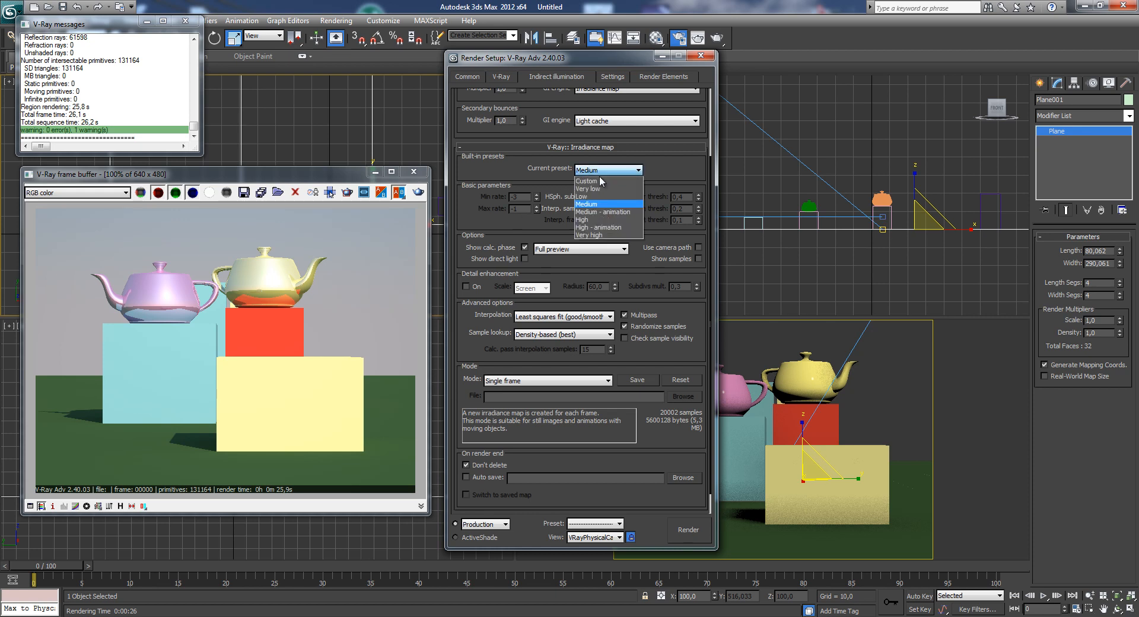
click(590, 188)
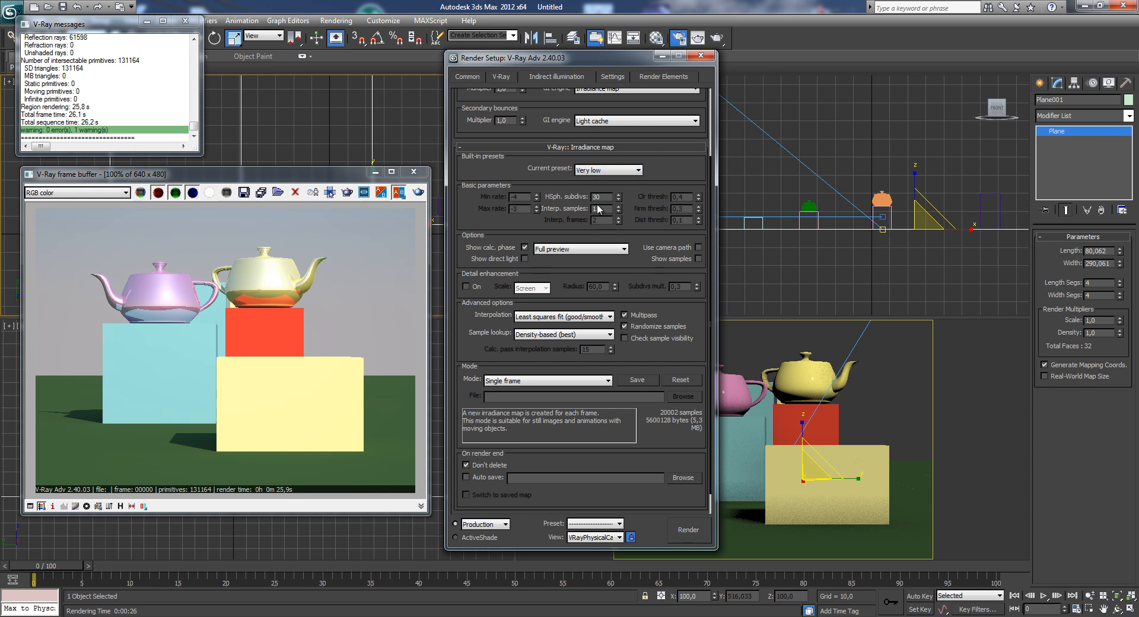
drag(602, 197, 525, 215)
click(589, 148)
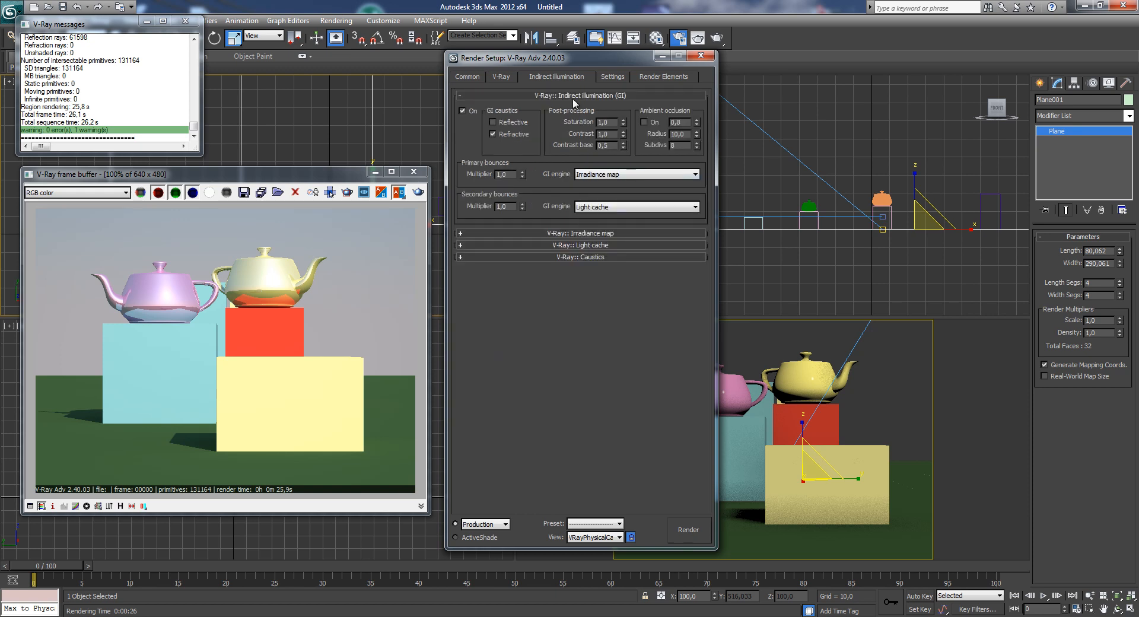
Step: Review the light cache, image sampler and DMC sampler settings, and render the scene with the Very low irradiance map preset
click(567, 244)
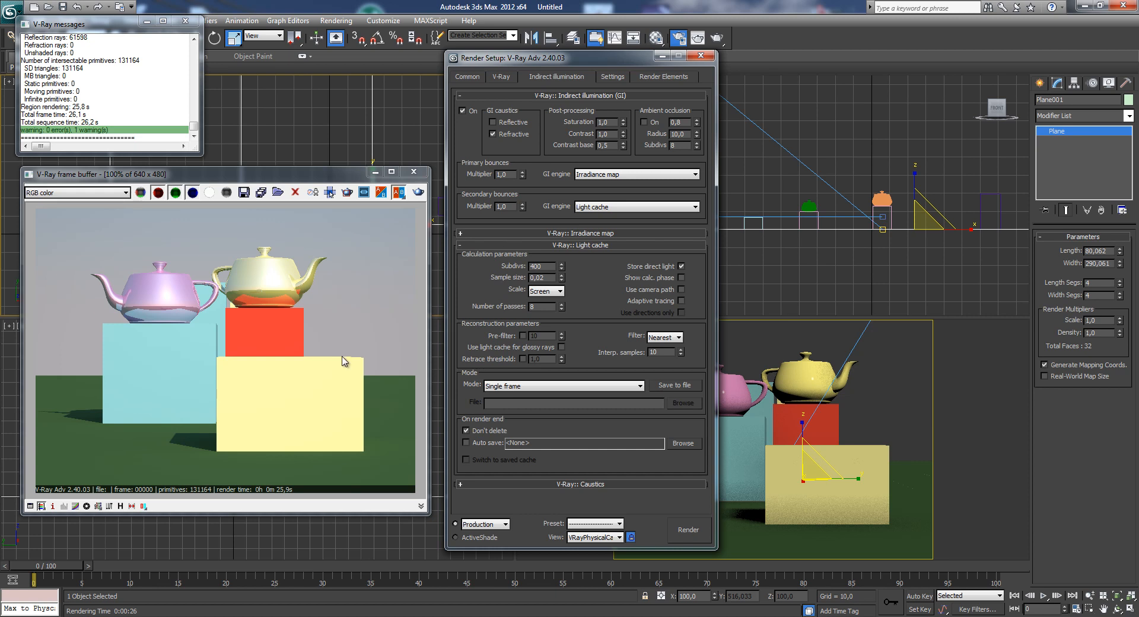
click(506, 73)
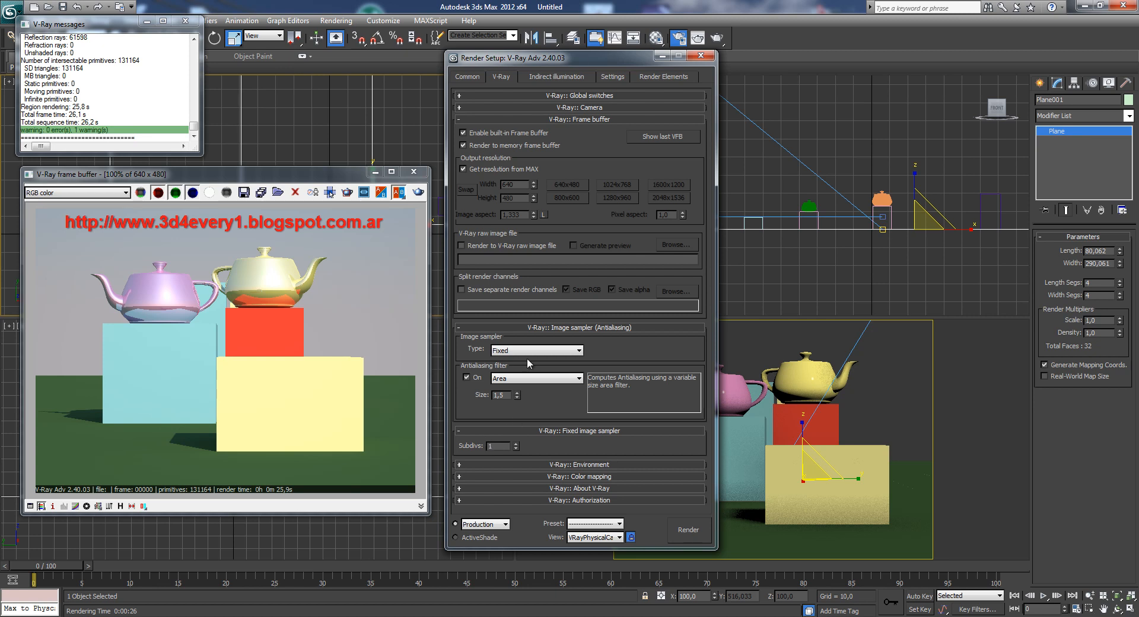
click(615, 77)
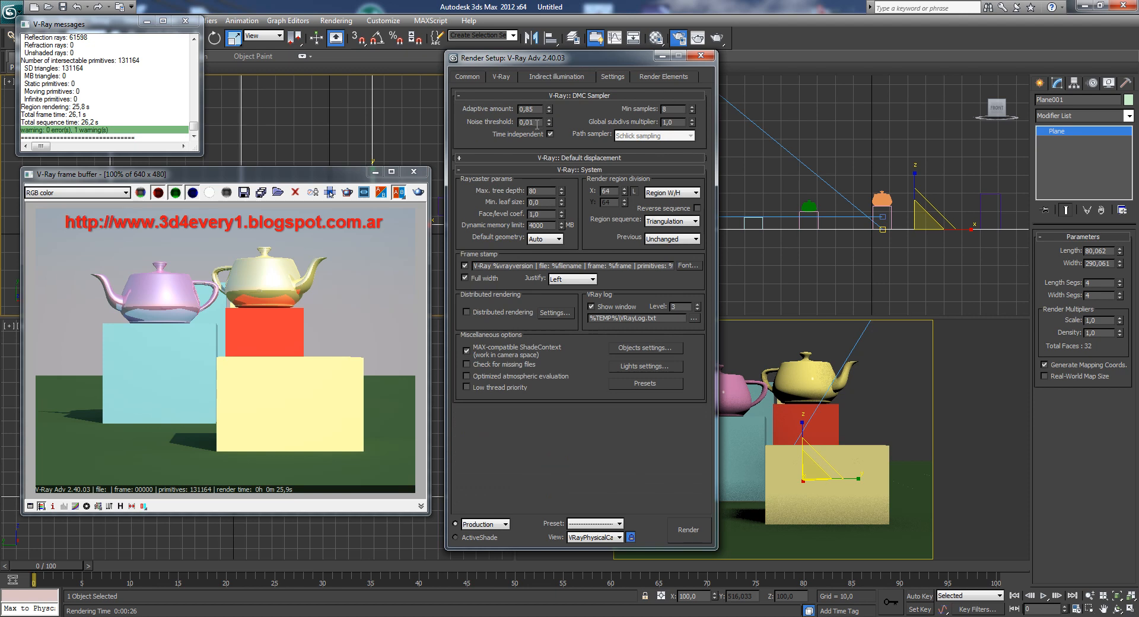
drag(538, 124, 526, 125)
click(689, 531)
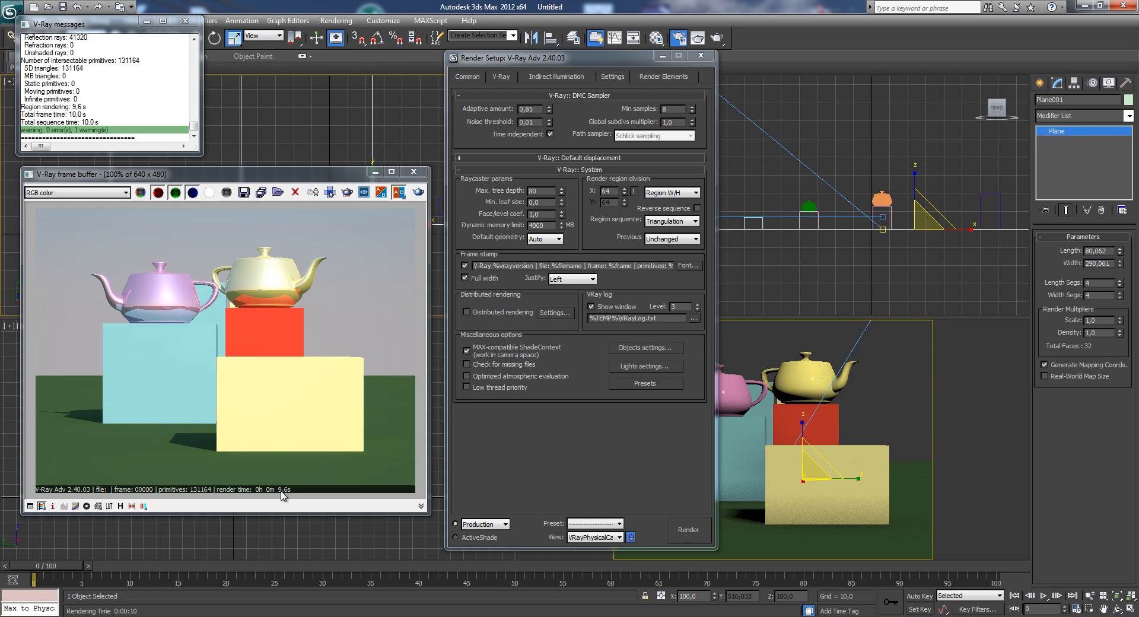
Step: Examine the irradiance map settings alongside the rendered teapots in the frame buffer
click(555, 76)
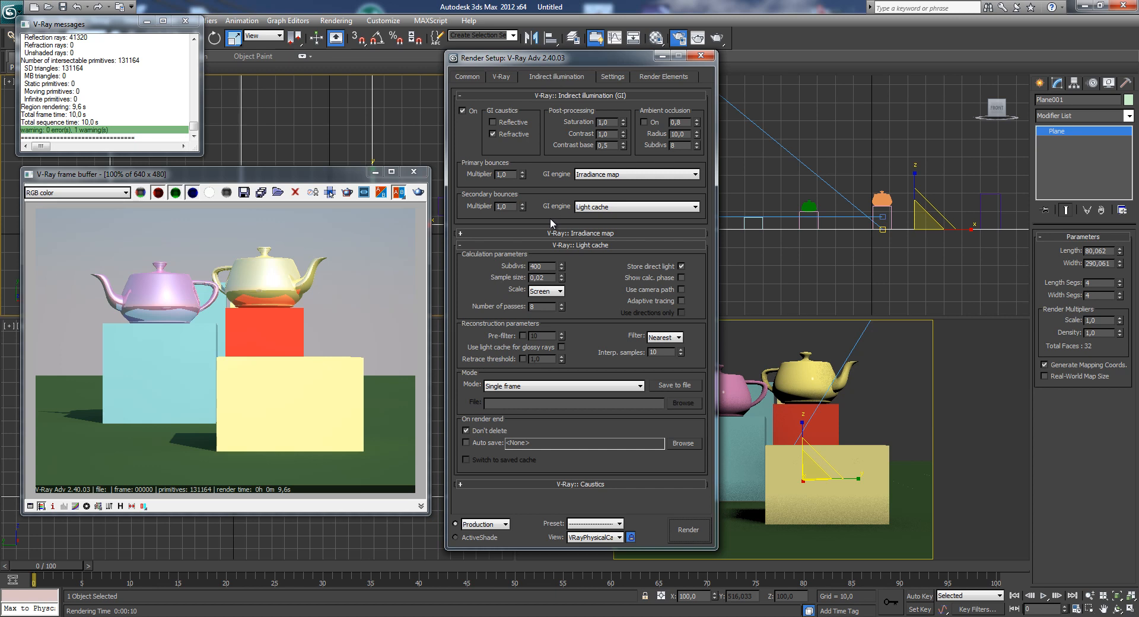
click(575, 243)
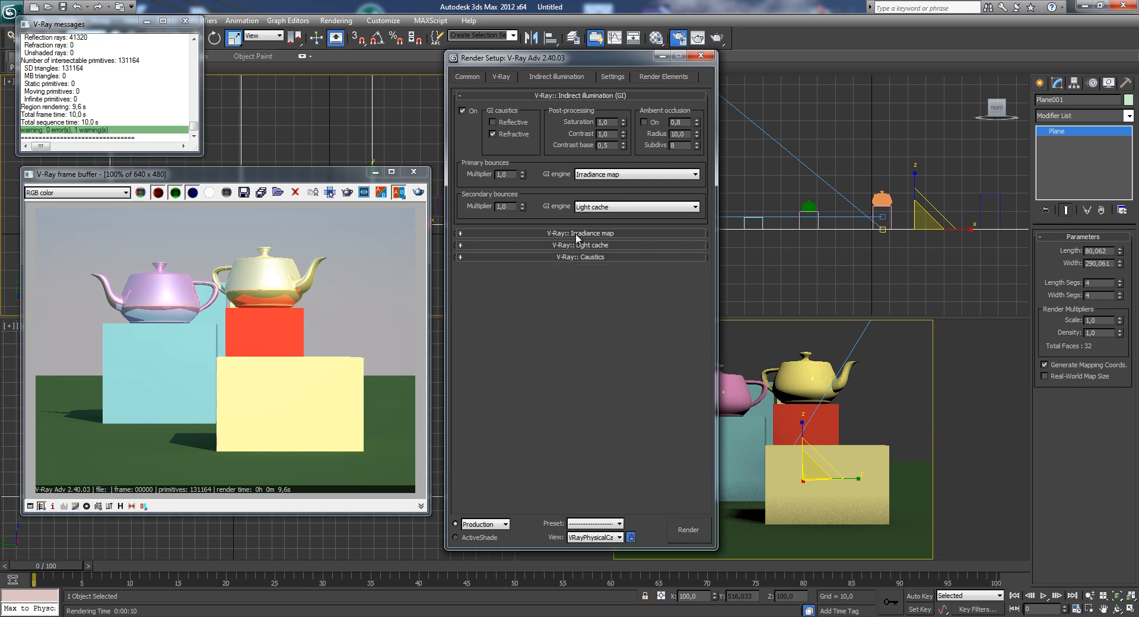
click(576, 233)
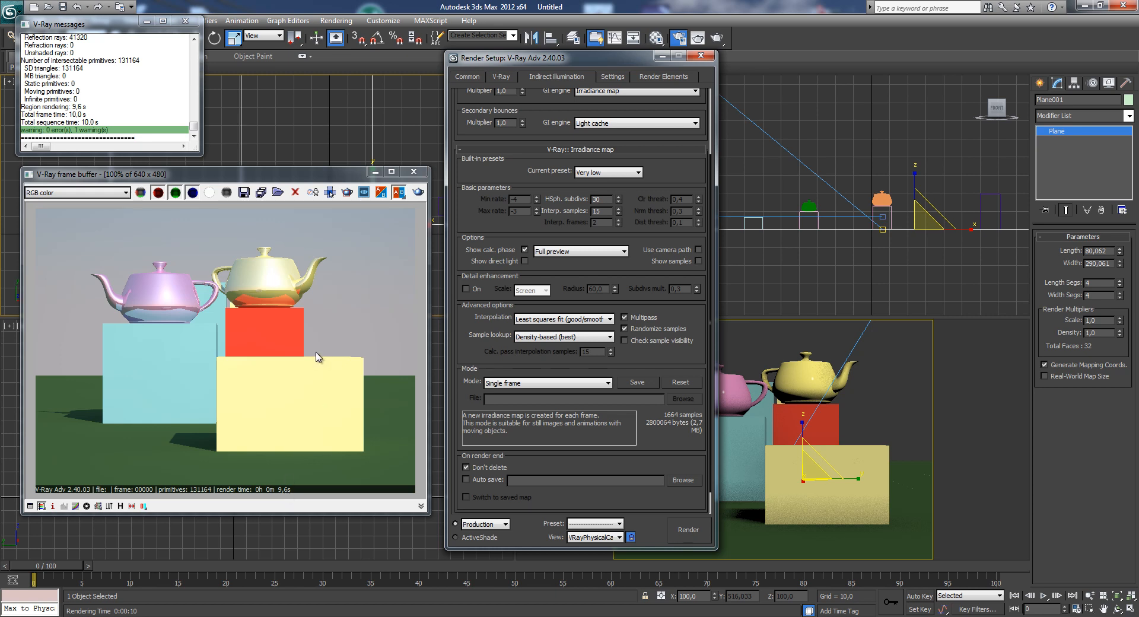
drag(282, 177, 284, 174)
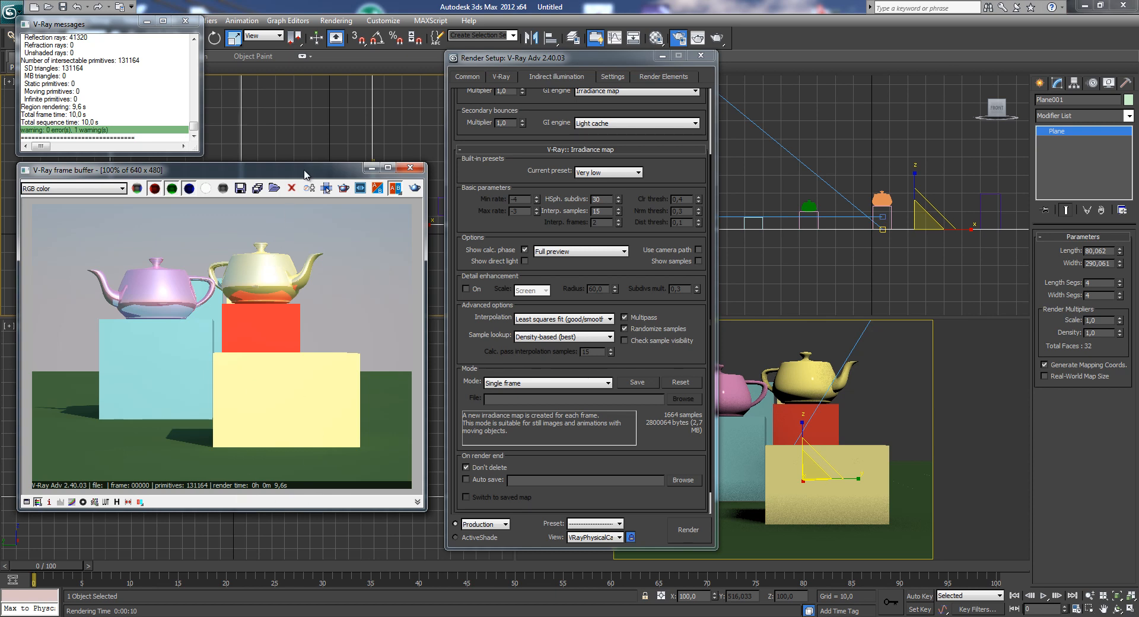
drag(304, 171, 304, 171)
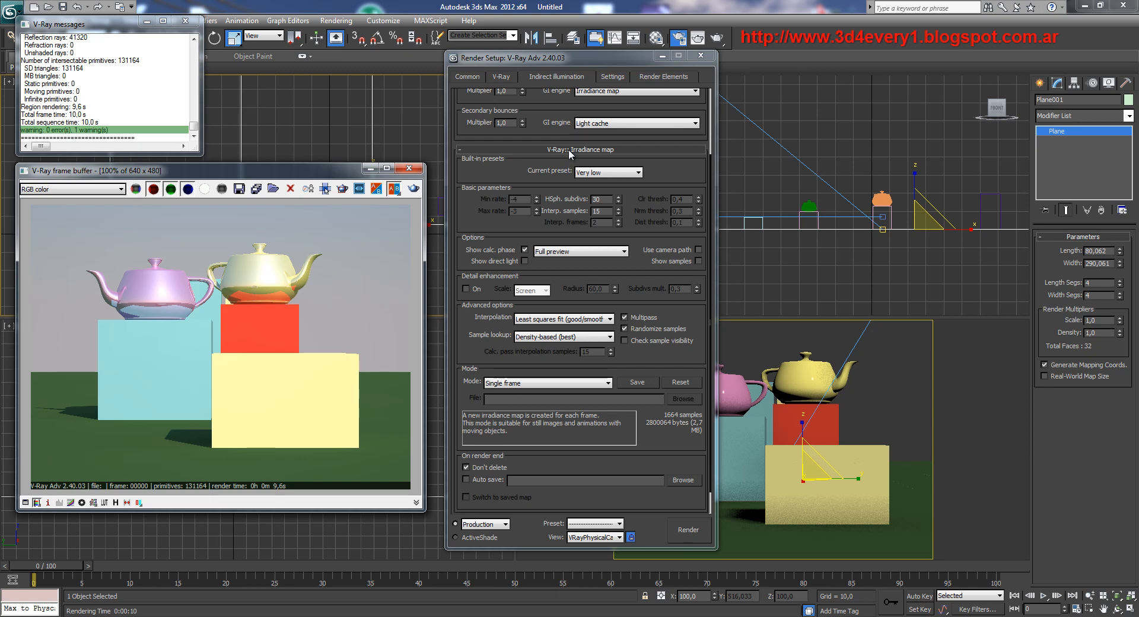
click(570, 150)
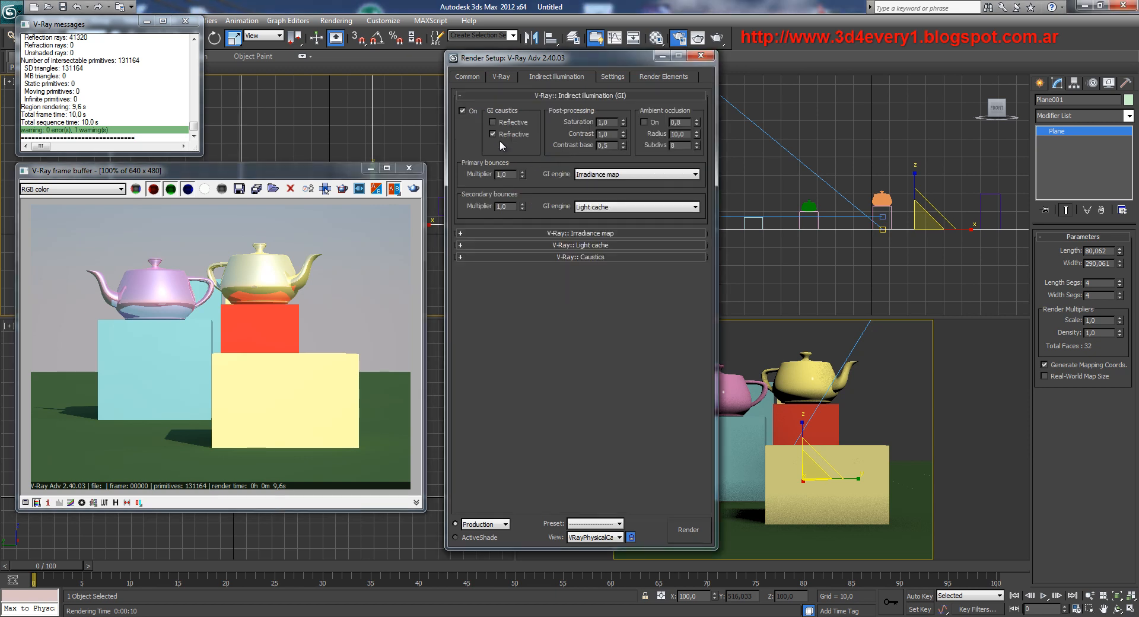
Step: Render the scene with indirect illumination turned off for comparison, and turn it back on
click(462, 110)
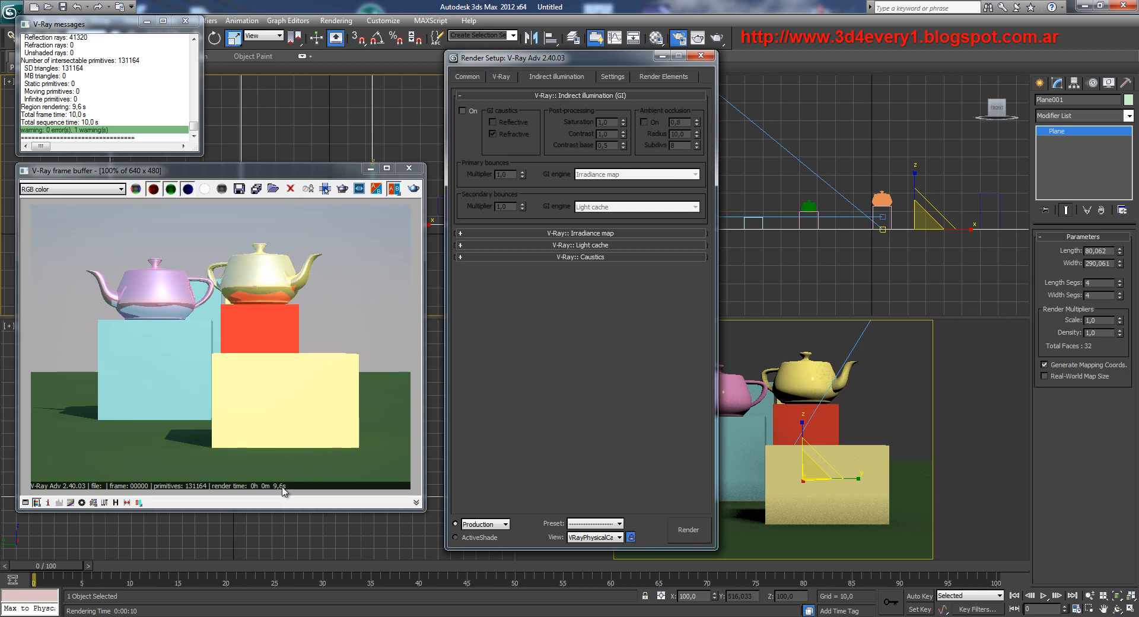
click(408, 305)
key(shift+q)
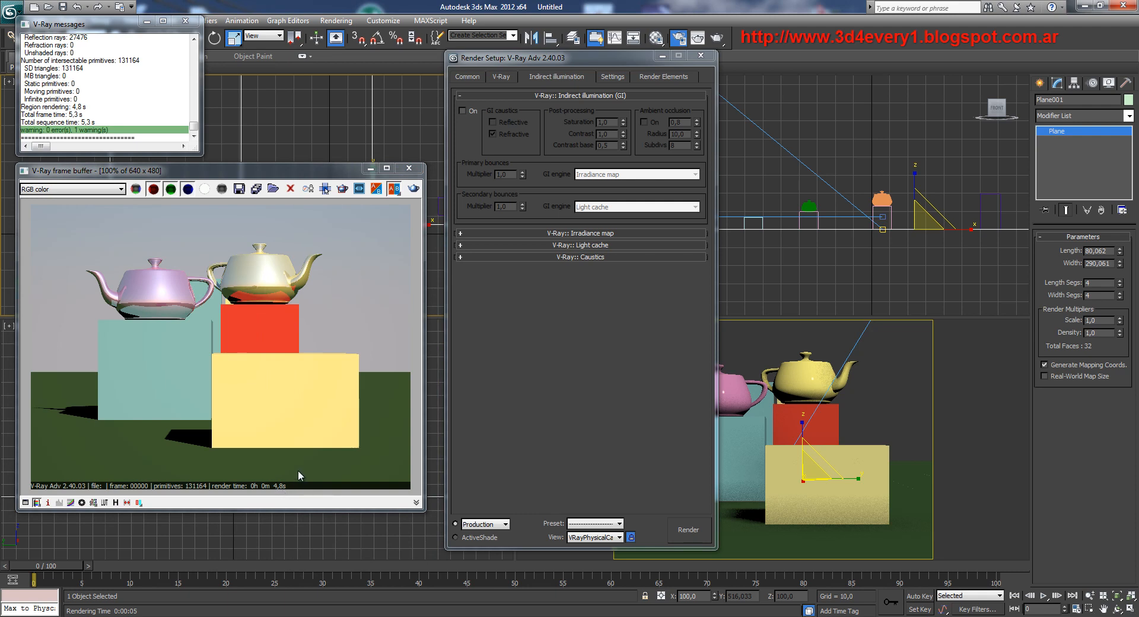
click(463, 111)
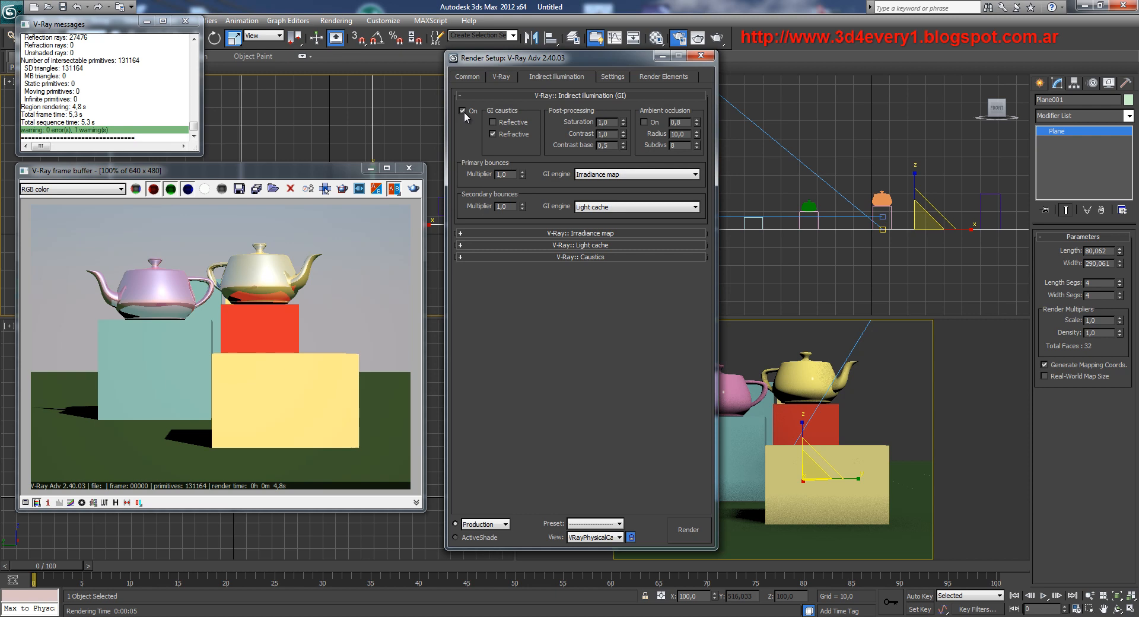
Step: Apply the High preset to the irradiance map and set its HSph. subdivs to 50
click(590, 234)
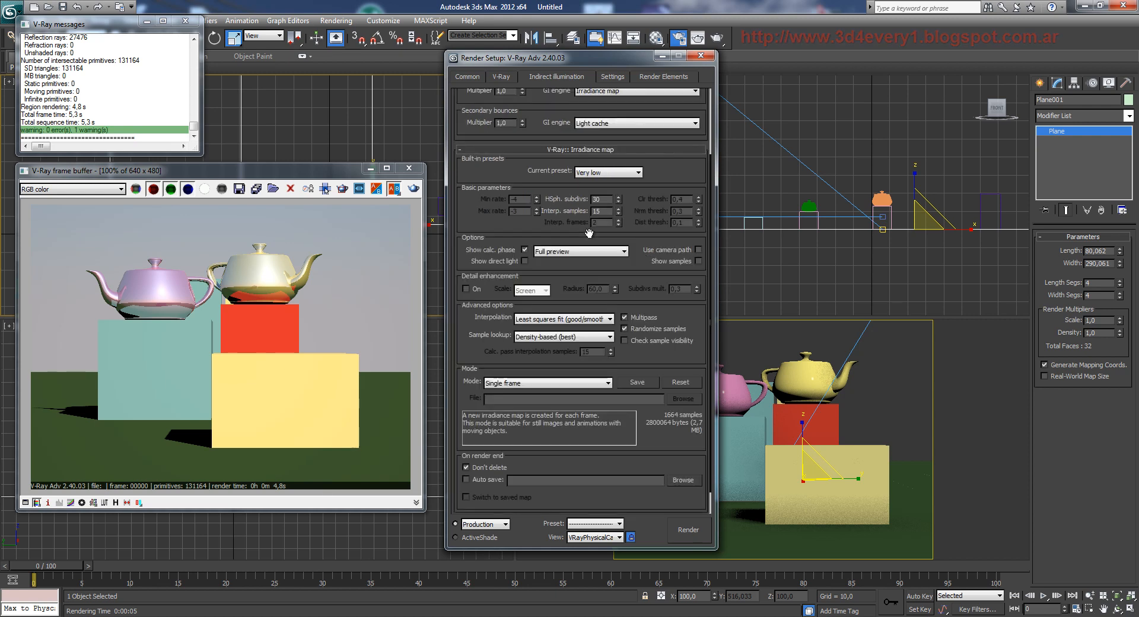
click(612, 172)
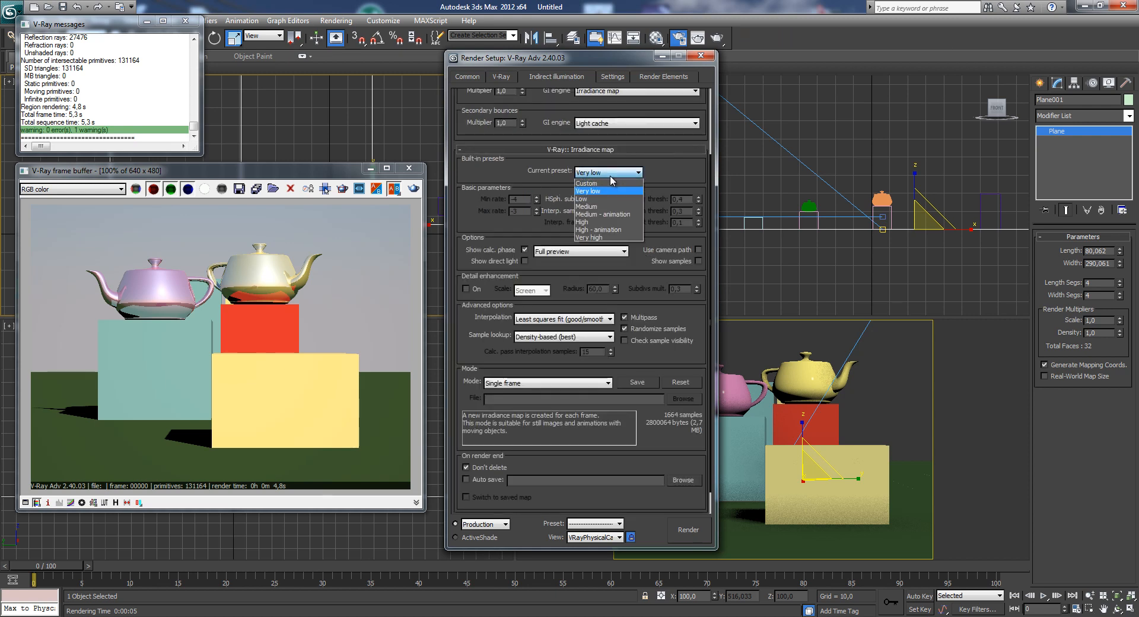
click(596, 222)
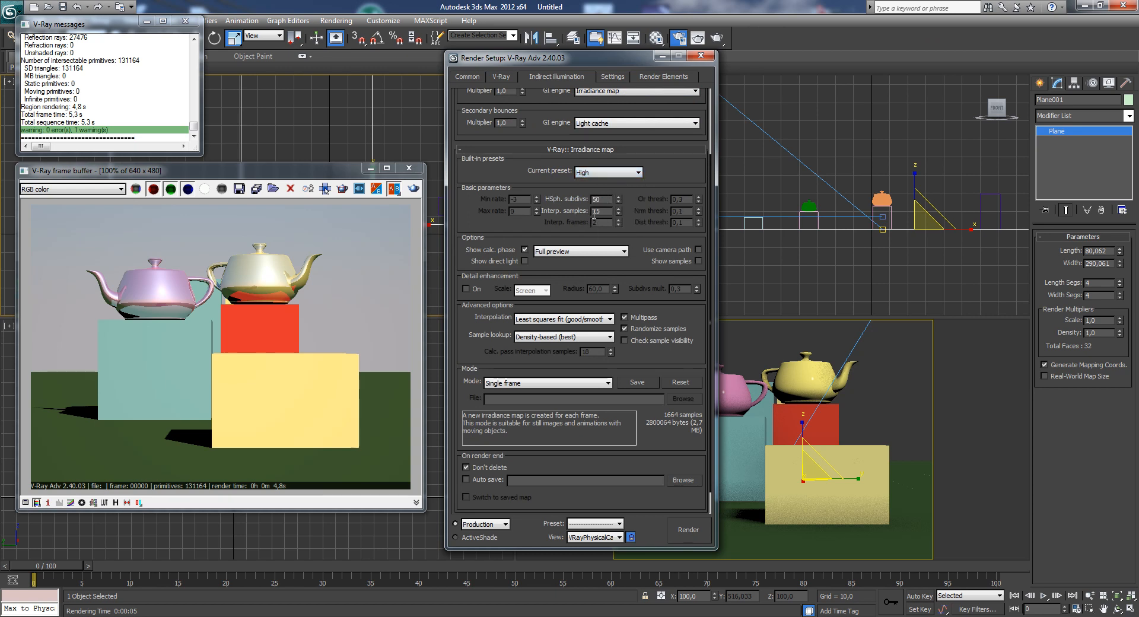
key(Tab)
click(585, 151)
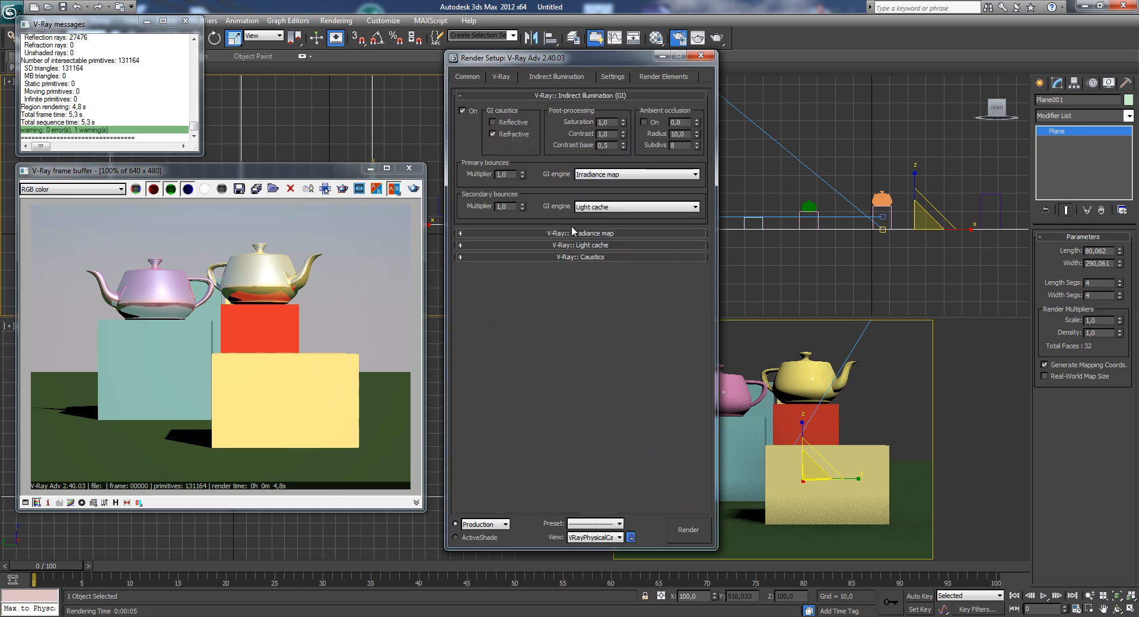
Step: Set the light cache subdivs to 1000
click(572, 244)
double_click(542, 266)
text(1)
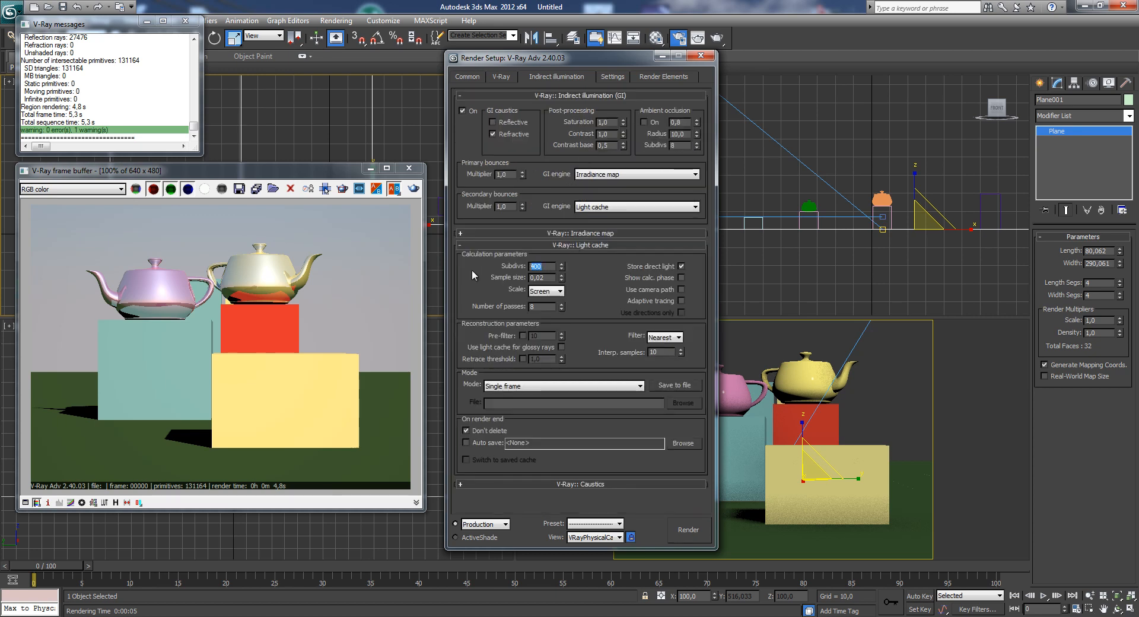
text(0)
Step: Render the scene with the High irradiance map preset, moving the progress window off the frame buffer to see the result
click(690, 534)
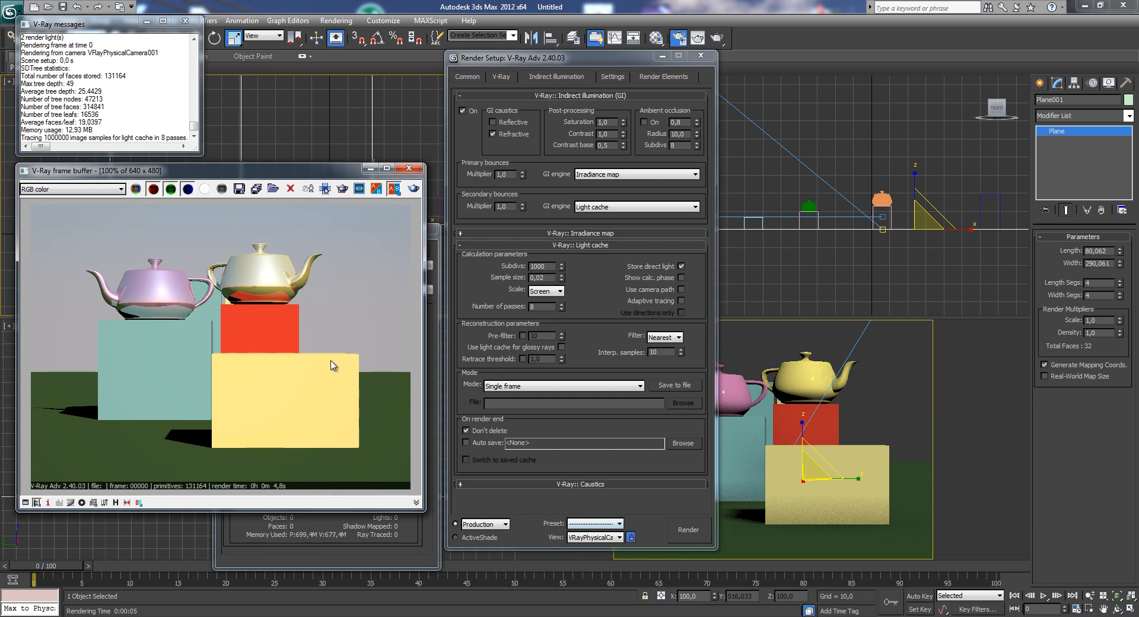
click(255, 561)
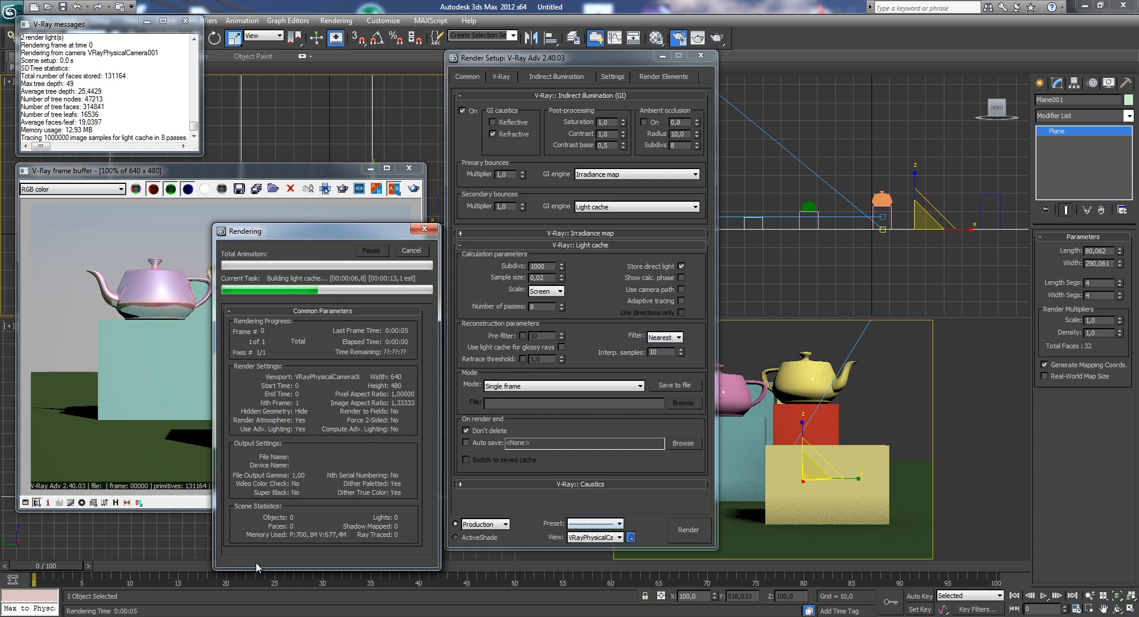
drag(315, 233, 535, 175)
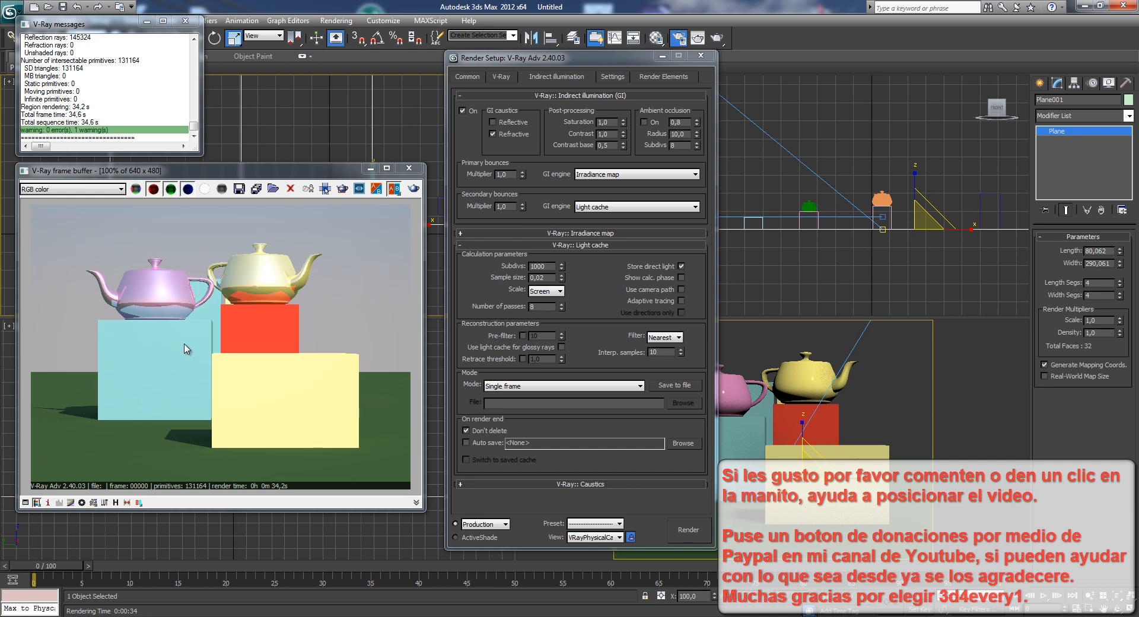
drag(278, 176, 282, 179)
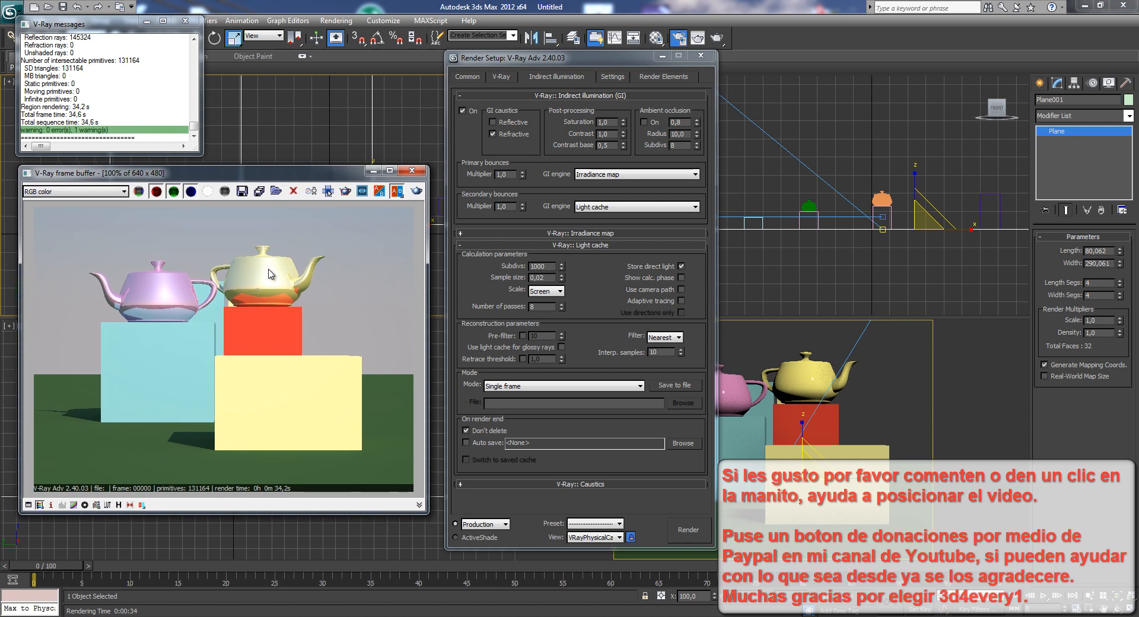